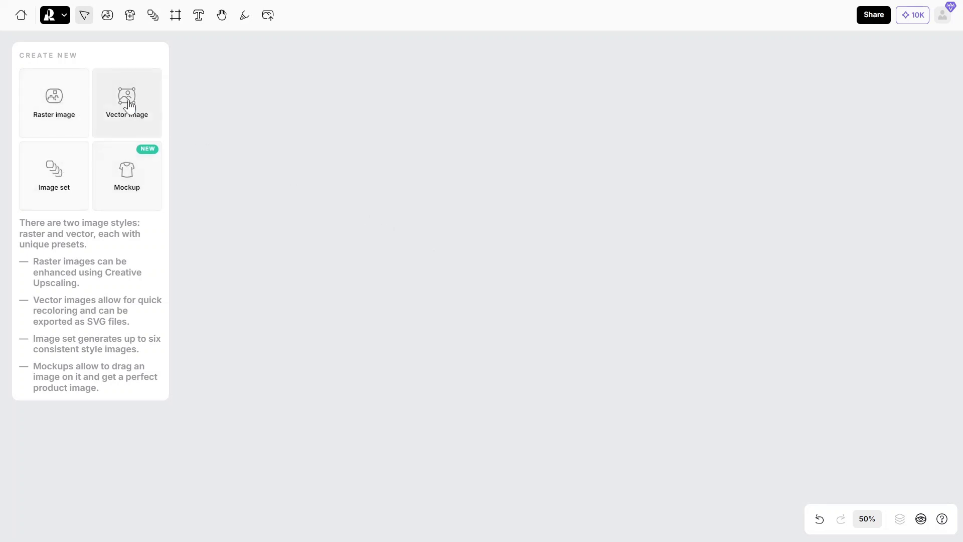
# Create a new vector image with a 3:4 aspect ratio, High detail, 4 images and the Cartoon style
pyautogui.click(129, 105)
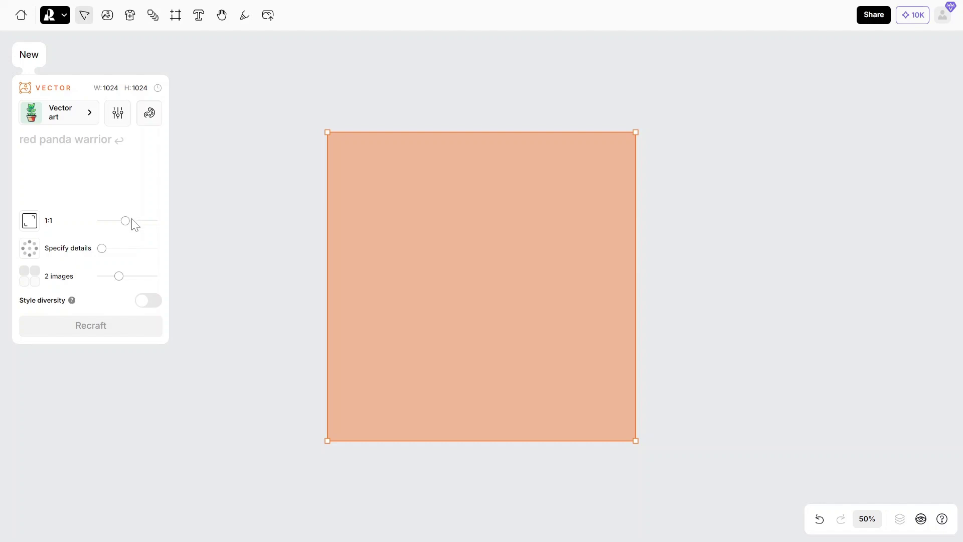
pyautogui.moveTo(127, 221); pyautogui.dragTo(164, 286)
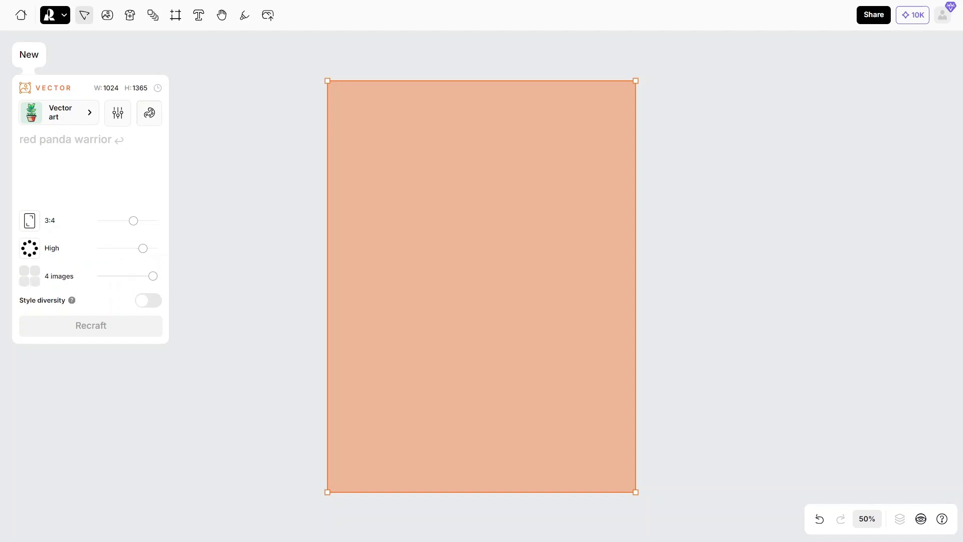
pyautogui.click(74, 126)
pyautogui.click(333, 266)
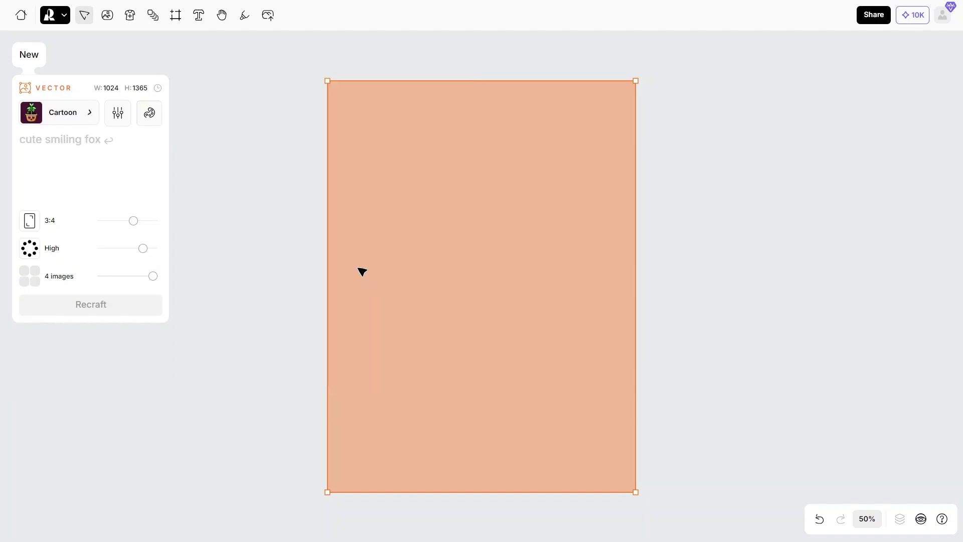
# Resize the image frame to about 581 × 775 and move it to the canvas's upper left, beside the settings
pyautogui.moveTo(640, 495); pyautogui.dragTo(443, 267)
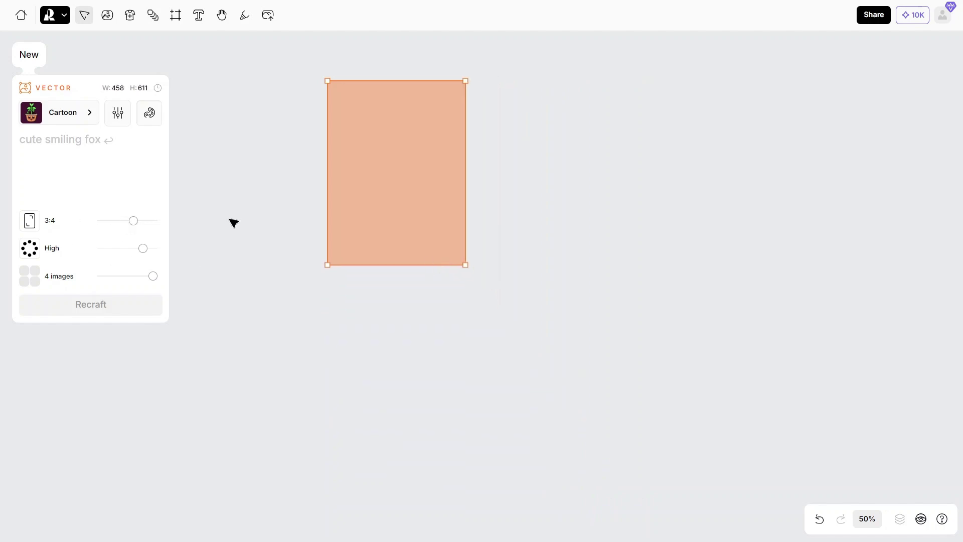
pyautogui.moveTo(464, 269); pyautogui.dragTo(501, 315)
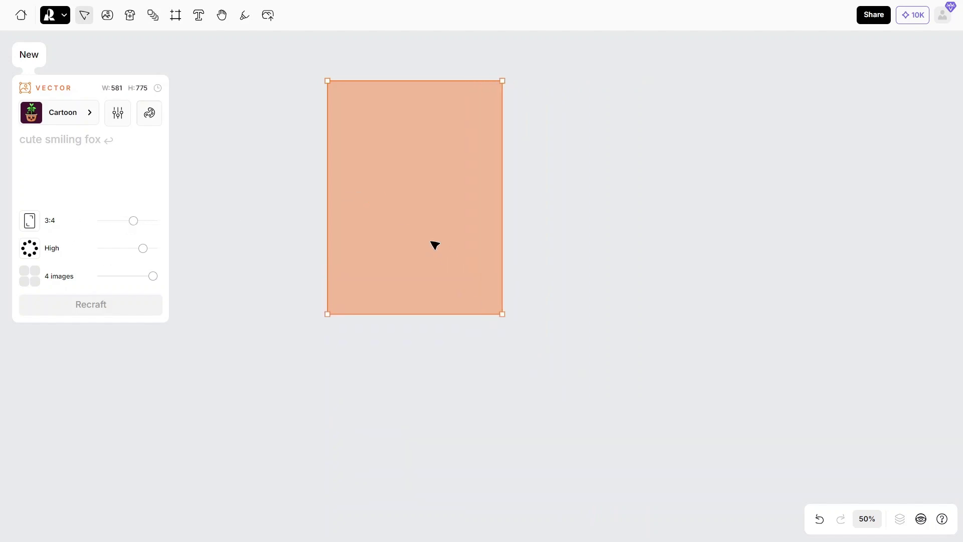
pyautogui.moveTo(435, 246); pyautogui.dragTo(290, 207)
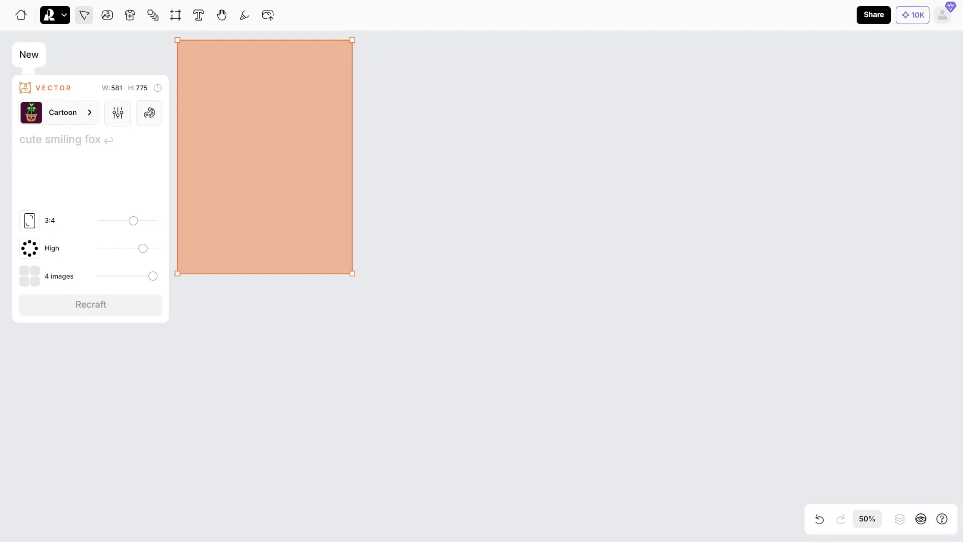
# Generate from an anime kawaii prompt: upper half of a joyful pigtailed girl, rainbow-colored lollipop, eyes sparkling with delight, floating candy pieces, white background
pyautogui.write('Anime kawaii style, upper half of a joyful girl with pigtails, holding a rainbow-colored lollipop, her eyes sparkling with delight. The background features floating candy pieces. White background.')
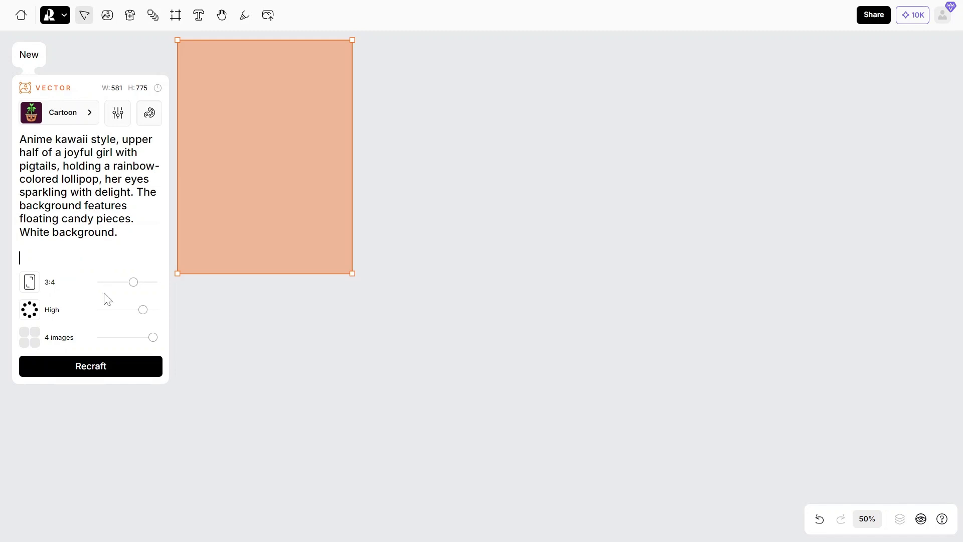
pyautogui.click(101, 368)
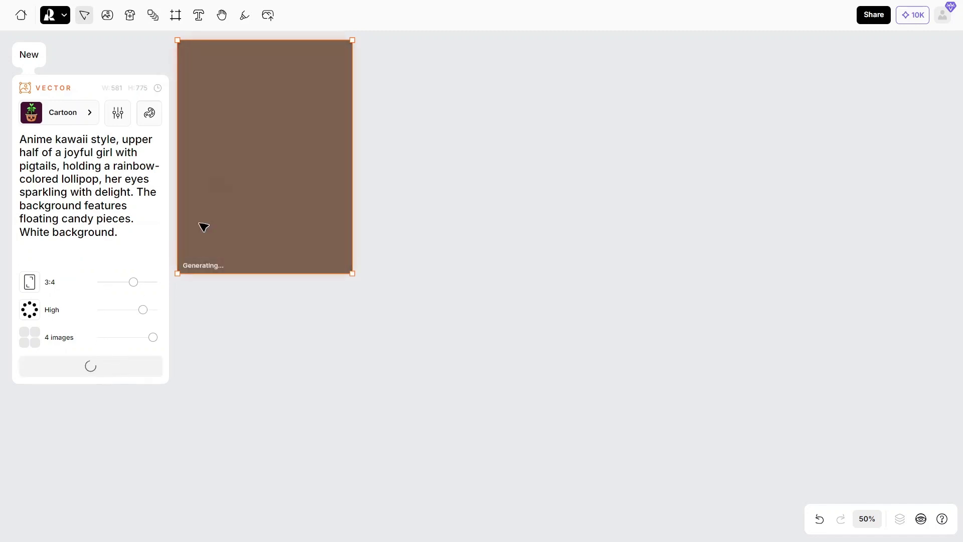
# Copy the first frame, paste it, align the copy against the first frame's right edge and generate its images
pyautogui.rightClick(246, 151)
pyautogui.click(260, 163)
pyautogui.rightClick(419, 142)
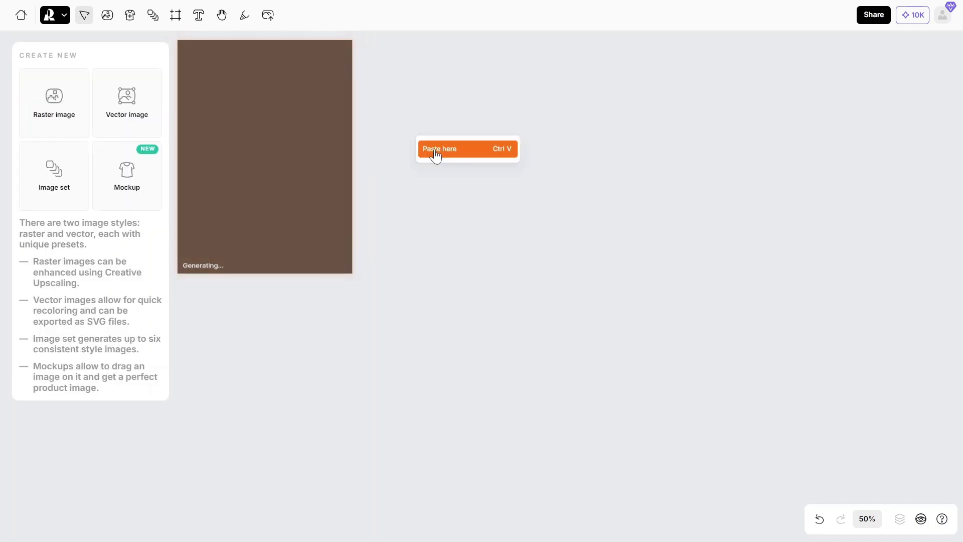
pyautogui.click(435, 149)
pyautogui.moveTo(481, 226); pyautogui.dragTo(427, 148)
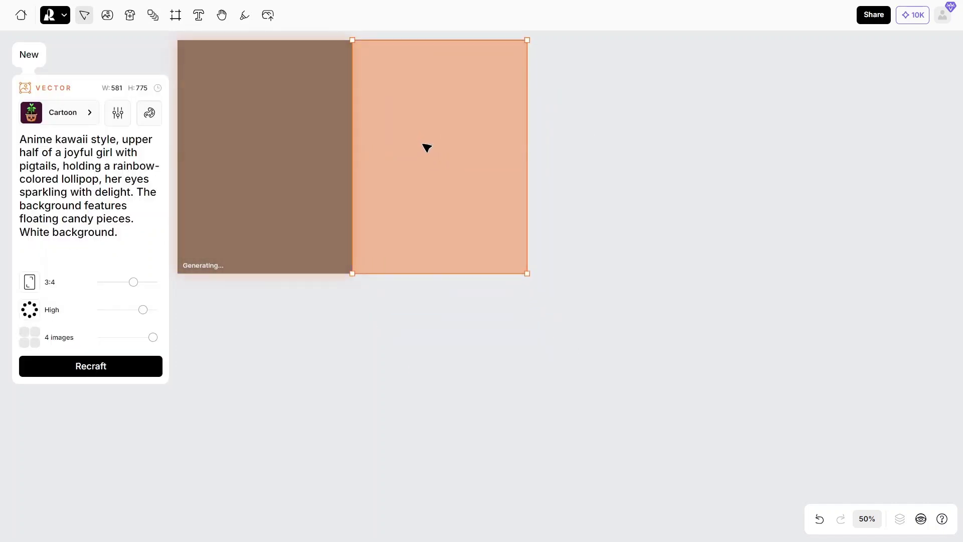
pyautogui.click(122, 364)
# Paste a third frame, snap it to the right of the second one and generate its images
pyautogui.rightClick(609, 181)
pyautogui.click(621, 195)
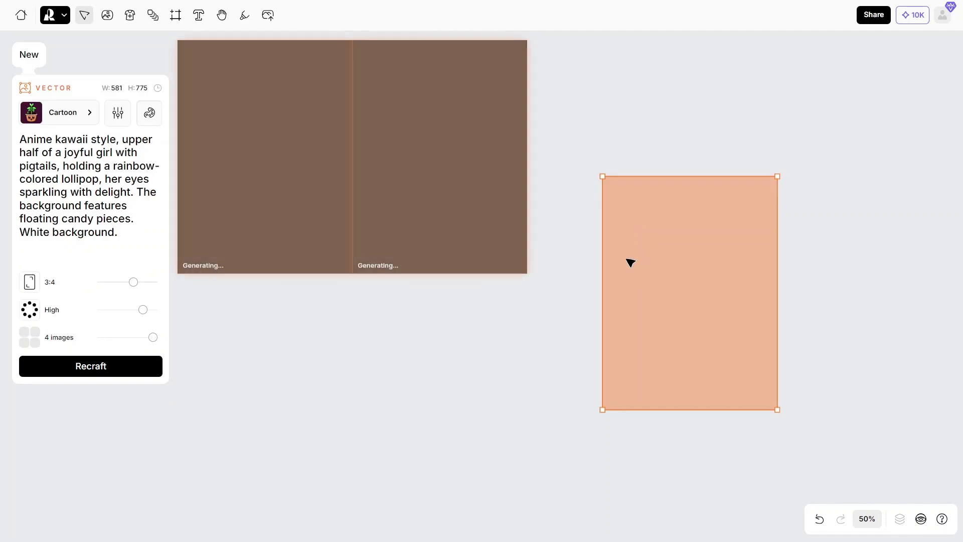
pyautogui.moveTo(631, 262); pyautogui.dragTo(574, 152)
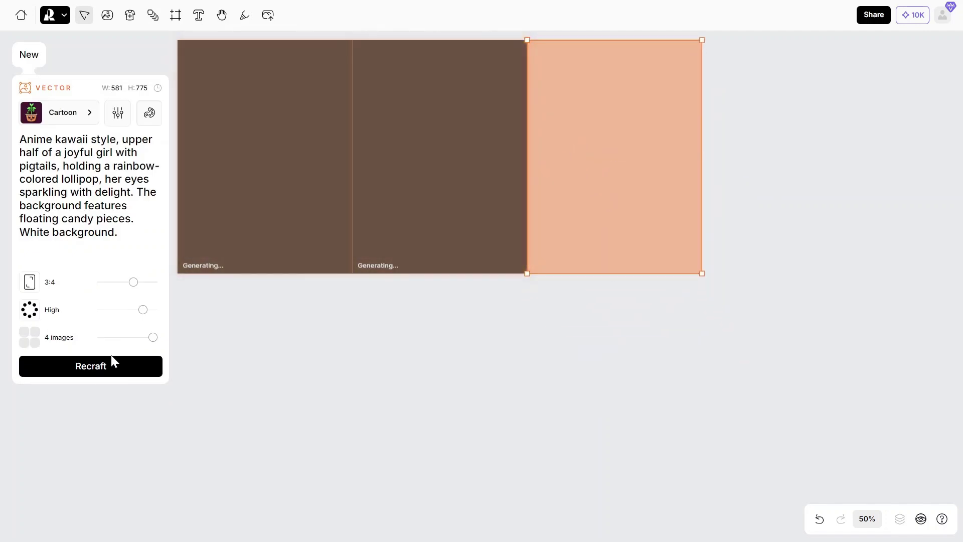
pyautogui.click(113, 360)
# Paste a fourth frame, place it at the right end of the first row and generate its images
pyautogui.rightClick(781, 167)
pyautogui.click(798, 175)
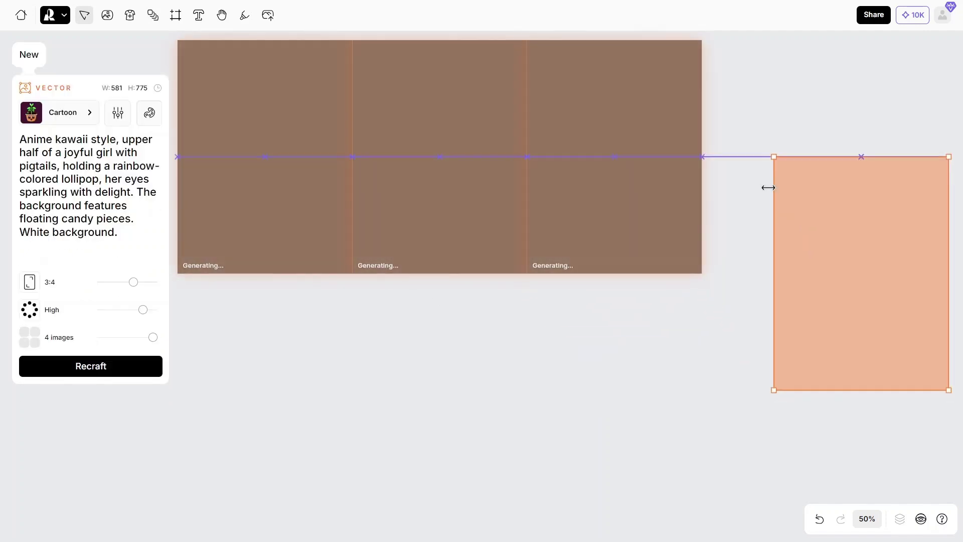
pyautogui.moveTo(816, 267); pyautogui.dragTo(745, 151)
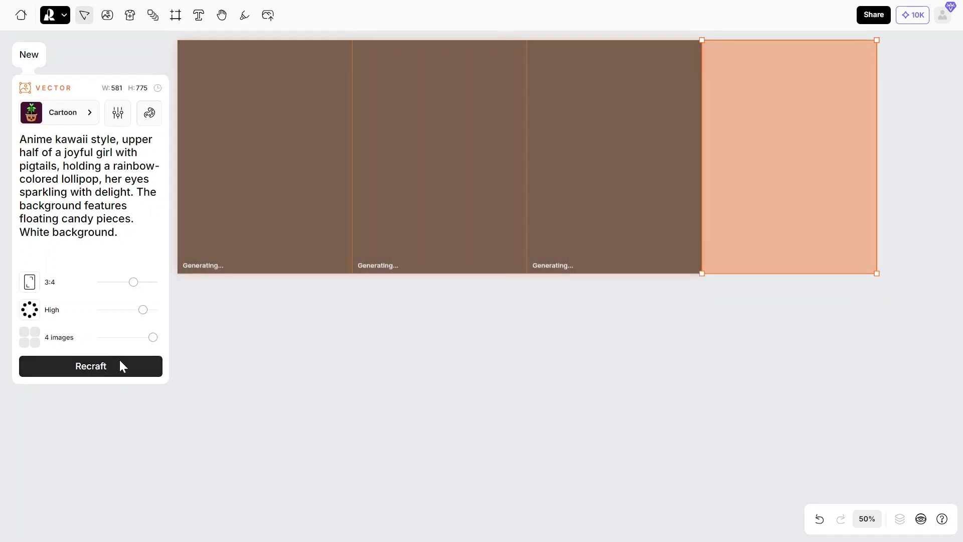
pyautogui.click(120, 365)
# Paste a fifth frame, place it directly below the first one to start a second row and generate its images
pyautogui.rightClick(269, 333)
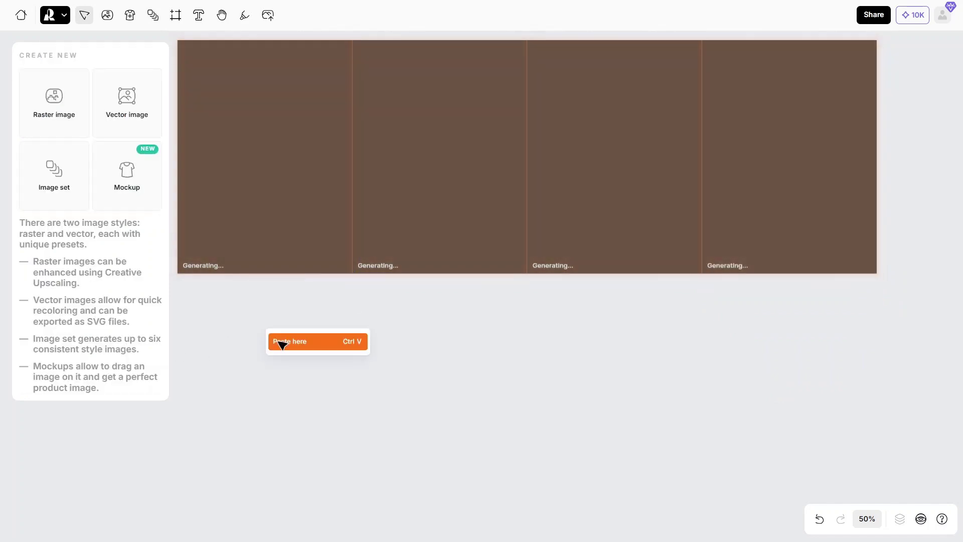
pyautogui.click(282, 344)
pyautogui.moveTo(335, 398); pyautogui.dragTo(293, 368)
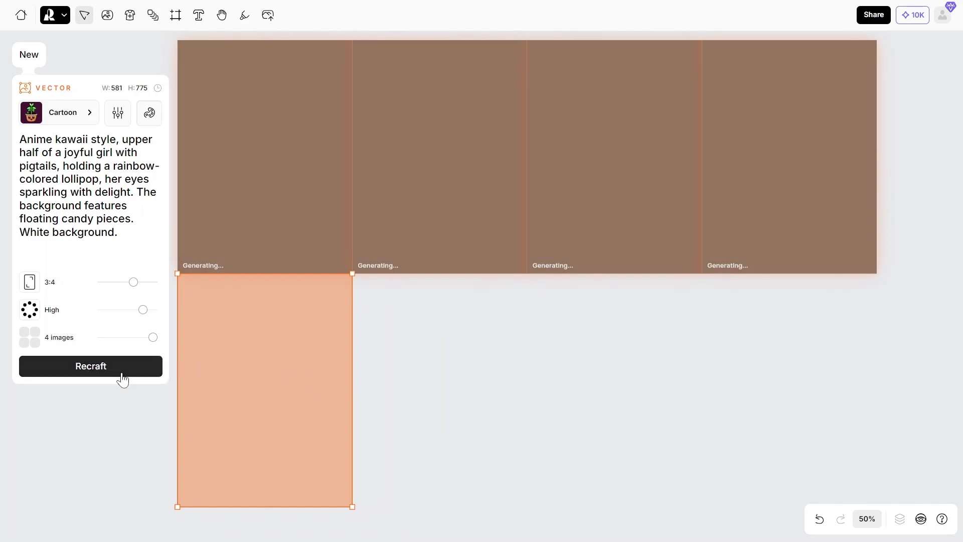
pyautogui.click(122, 374)
# Paste a sixth frame, place it directly below the second one and generate its images
pyautogui.rightClick(426, 336)
pyautogui.click(437, 346)
pyautogui.moveTo(467, 413); pyautogui.dragTo(408, 359)
pyautogui.click(128, 368)
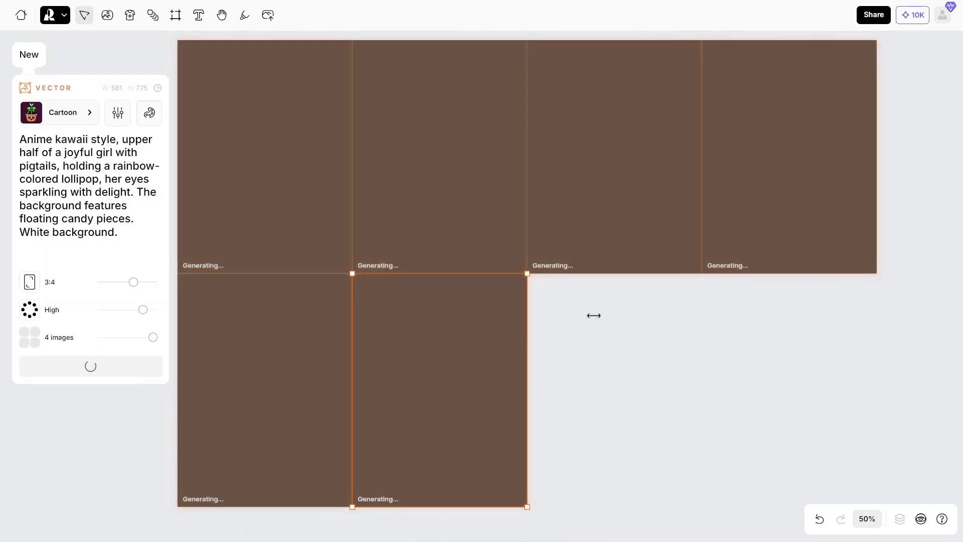
# Paste a seventh frame, place it directly below the third one and generate its images
pyautogui.rightClick(594, 315)
pyautogui.click(613, 329)
pyautogui.moveTo(645, 380); pyautogui.dragTo(596, 379)
pyautogui.click(112, 370)
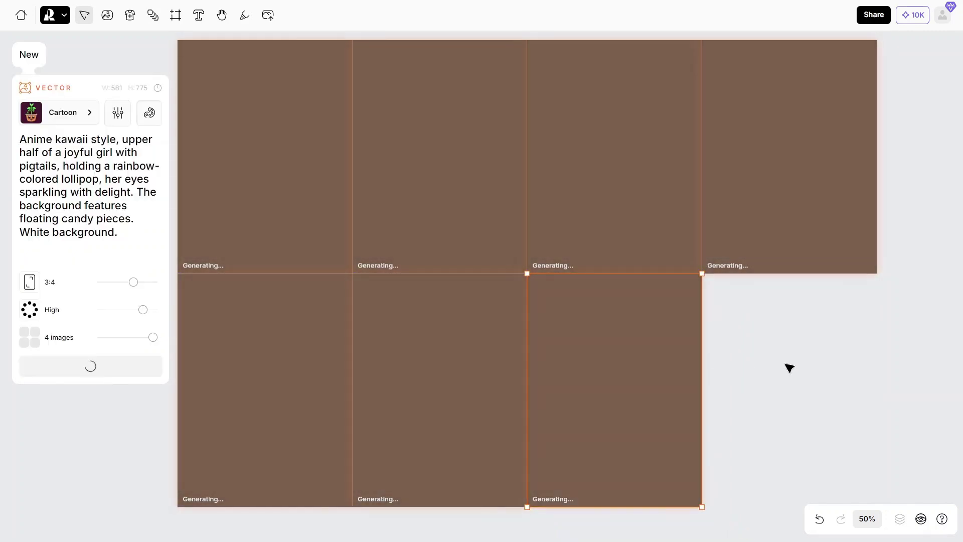
# Paste an eighth frame, place it directly below the fourth one to complete the grid and generate its images
pyautogui.rightClick(794, 346)
pyautogui.click(806, 365)
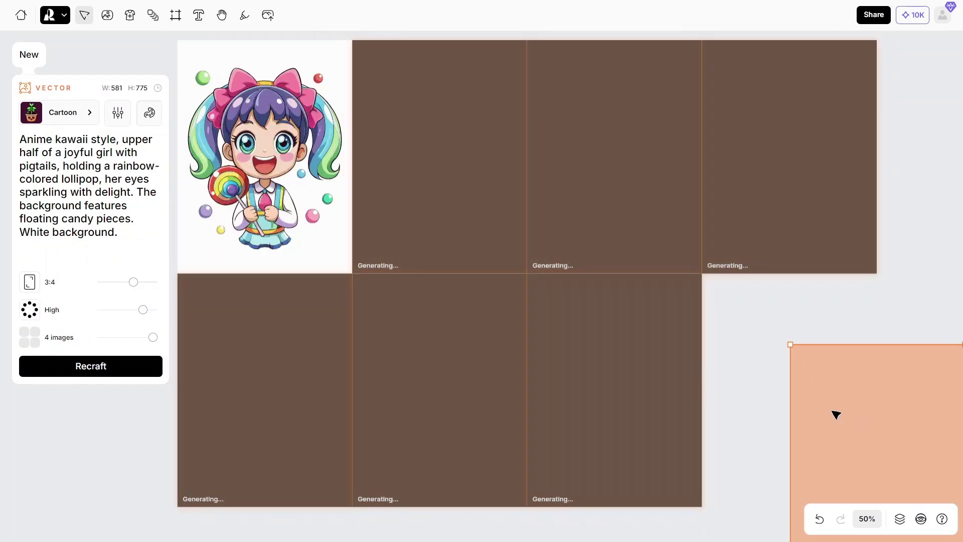
pyautogui.moveTo(836, 414); pyautogui.dragTo(740, 372)
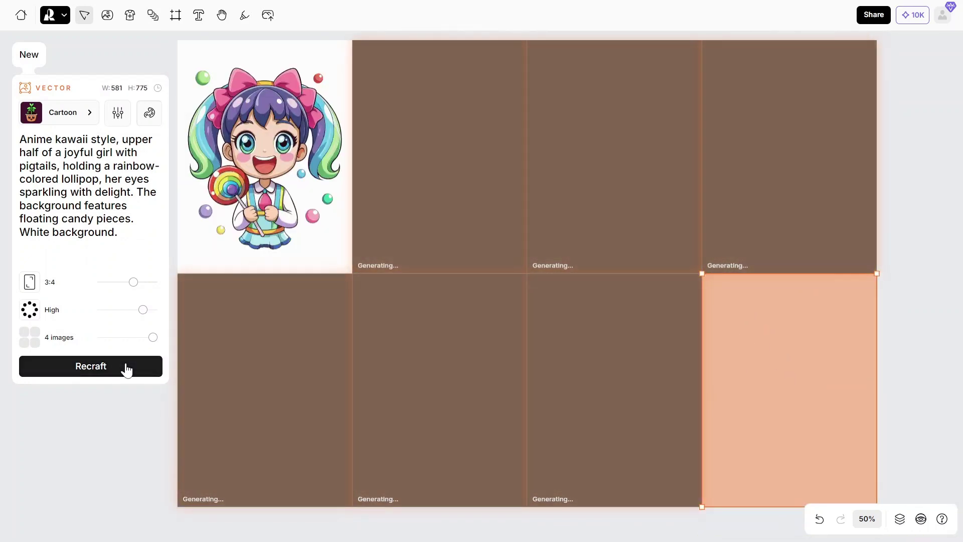
pyautogui.click(125, 364)
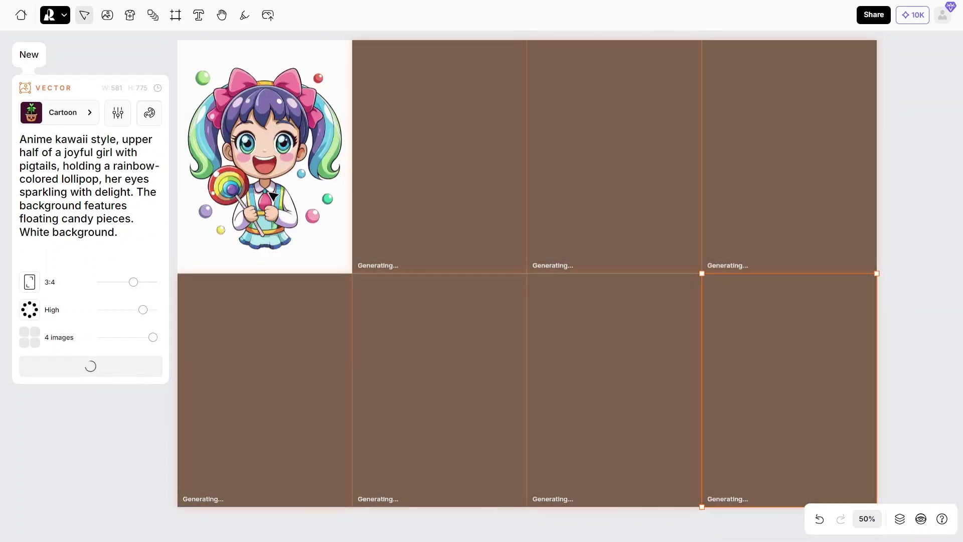
# Go through the first image's variants and choose the fourth one, the blonde girl with rainbow pigtails
pyautogui.click(286, 241)
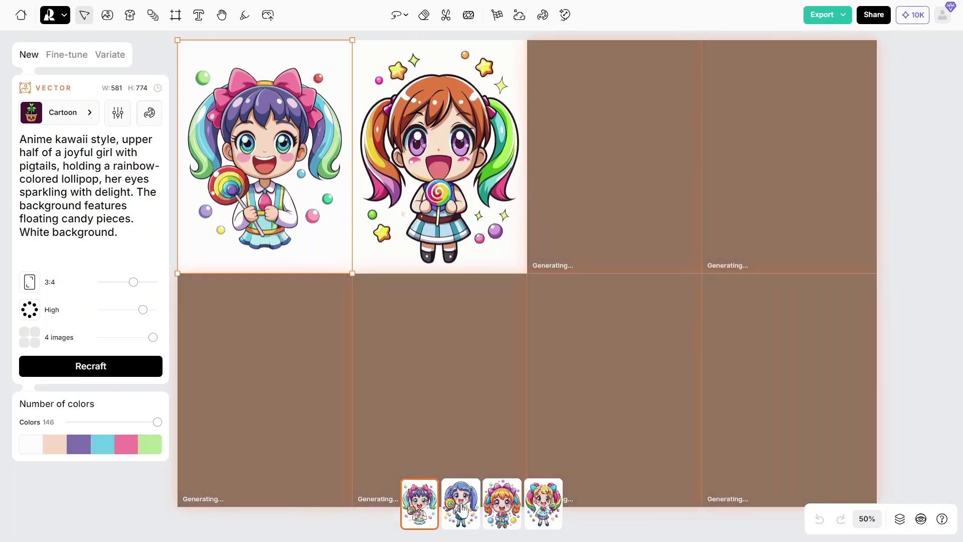
pyautogui.click(462, 509)
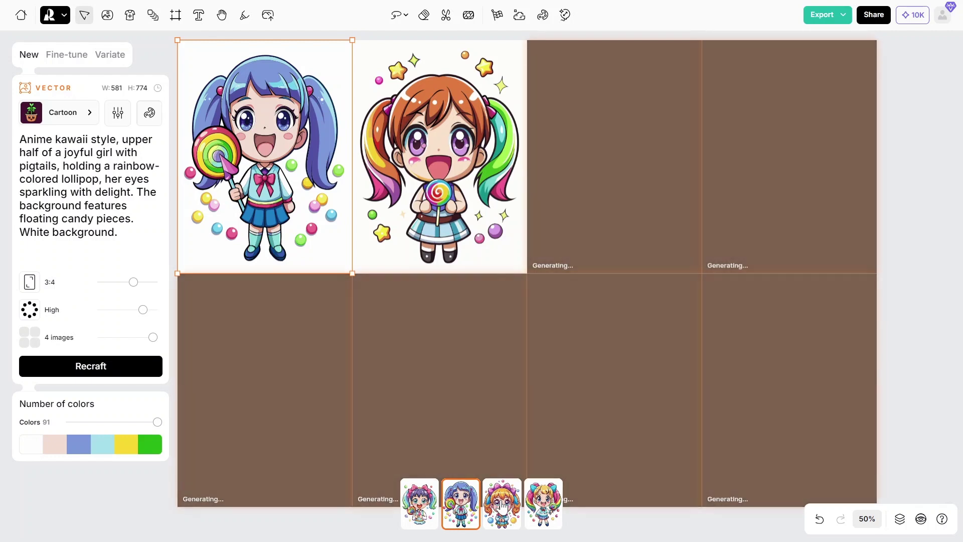
pyautogui.click(503, 507)
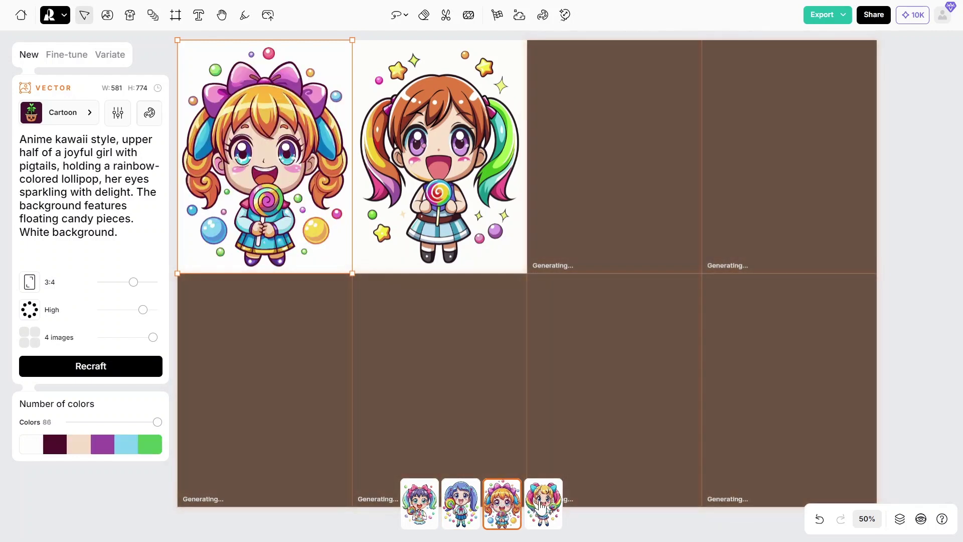
pyautogui.click(540, 506)
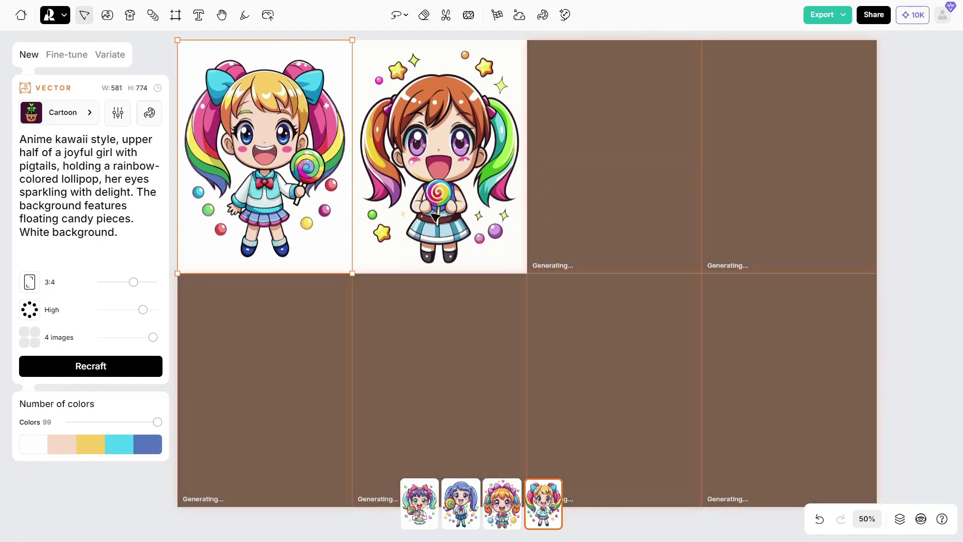
# Compare the second image's four variants and choose the first one, the orange-haired girl with multicolored pigtails
pyautogui.press('Tab')
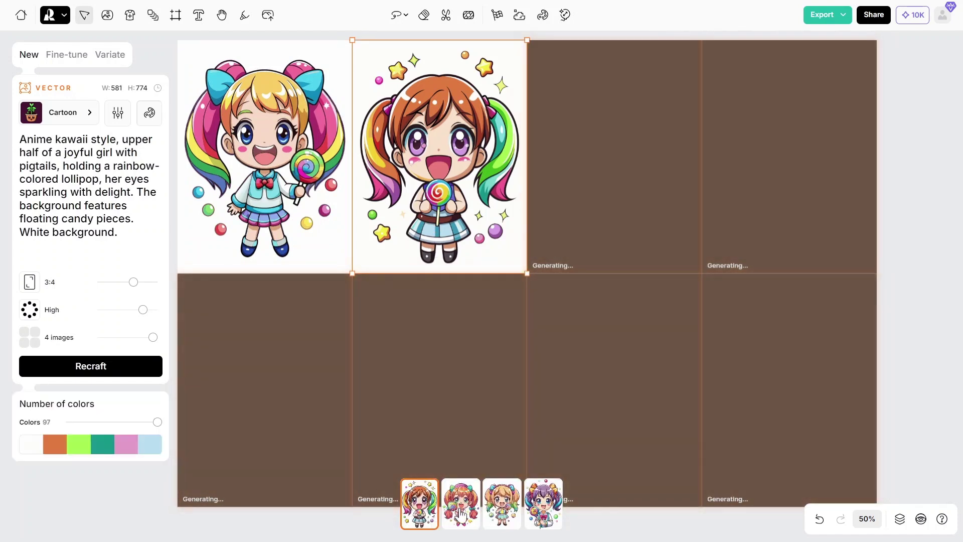
pyautogui.click(461, 514)
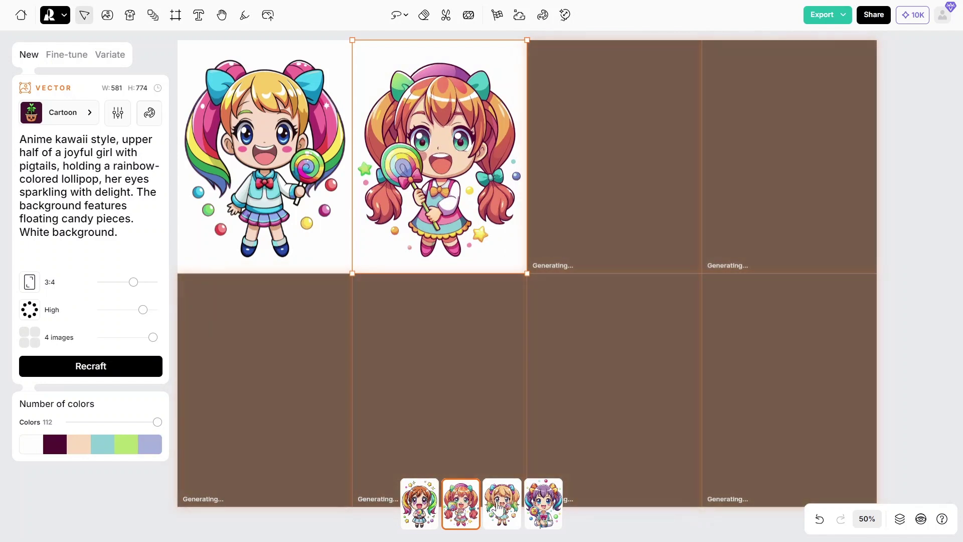
pyautogui.click(499, 510)
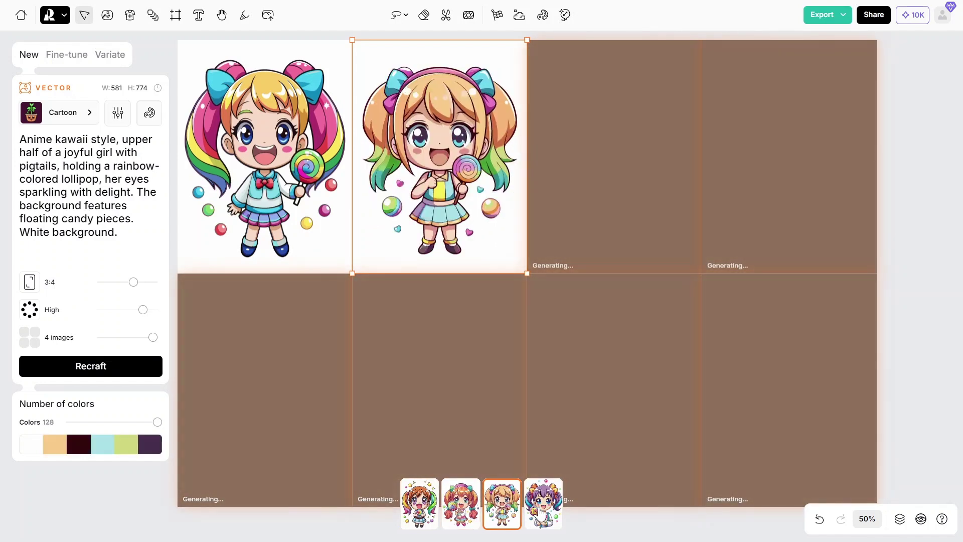
pyautogui.click(540, 512)
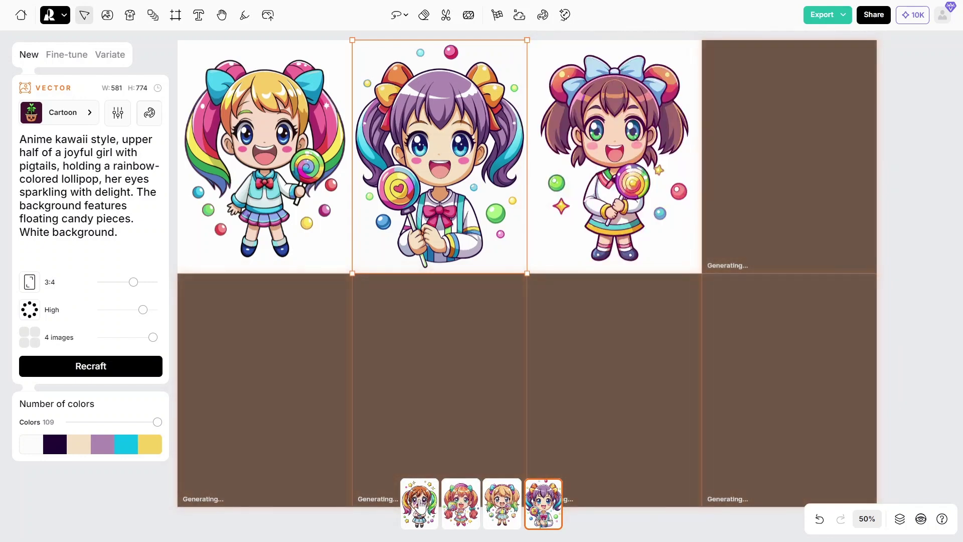
pyautogui.click(421, 503)
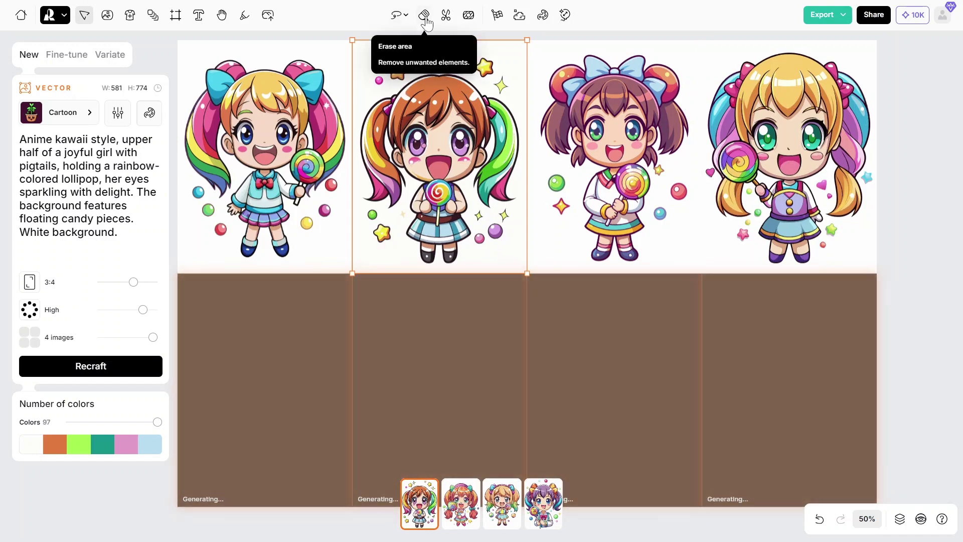
# Adjust the erase size and erase the yellow star at the lower left of the second image
pyautogui.click(425, 16)
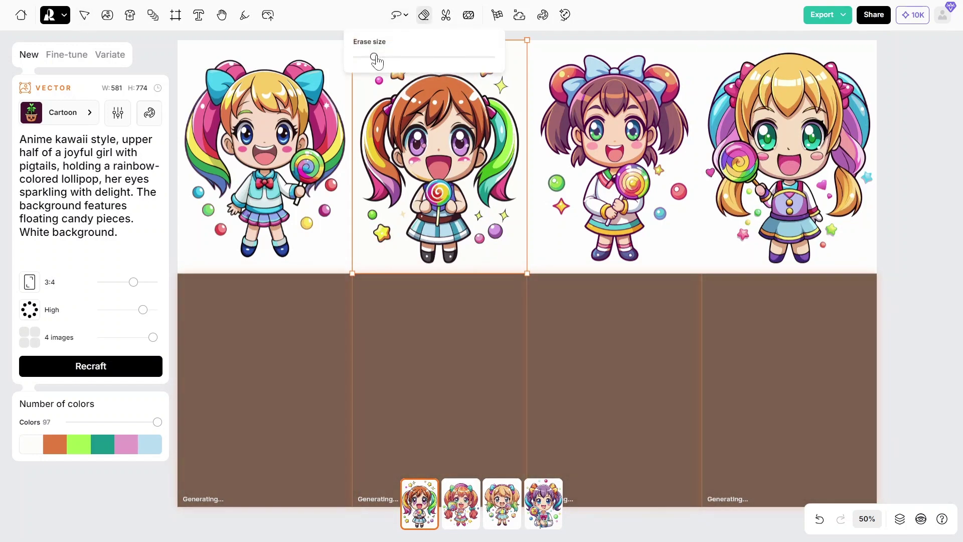
pyautogui.moveTo(377, 60); pyautogui.dragTo(390, 64)
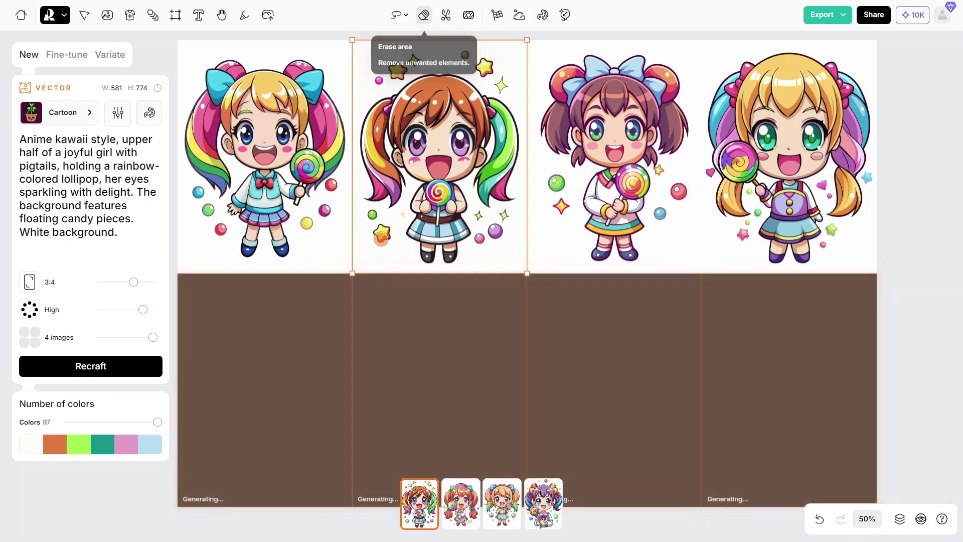
pyautogui.moveTo(376, 236); pyautogui.dragTo(380, 231)
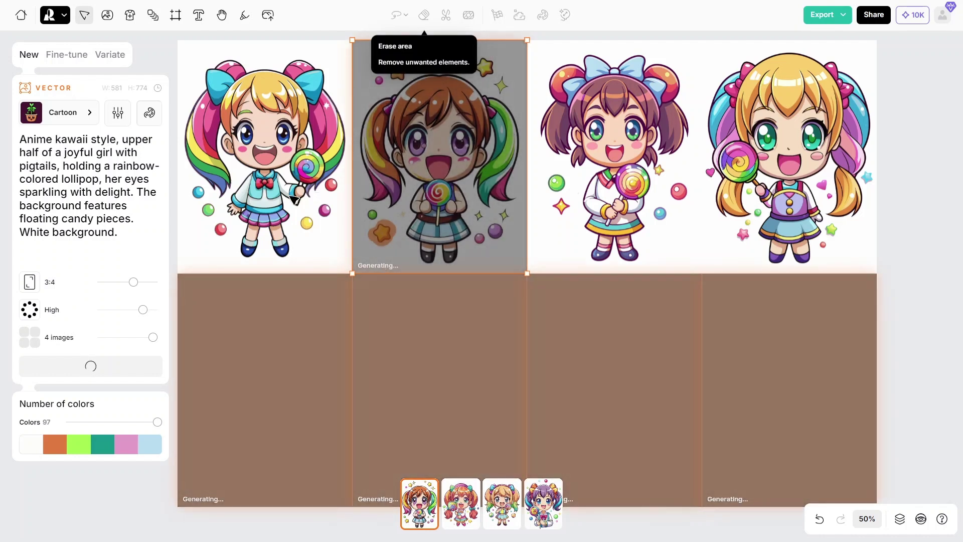
# Remove the background from the first image
pyautogui.click(295, 200)
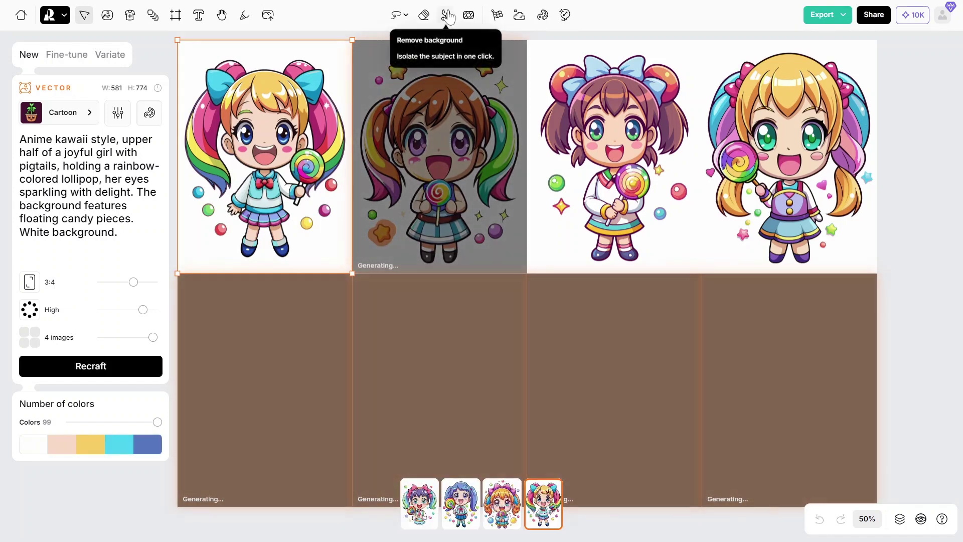
pyautogui.click(447, 15)
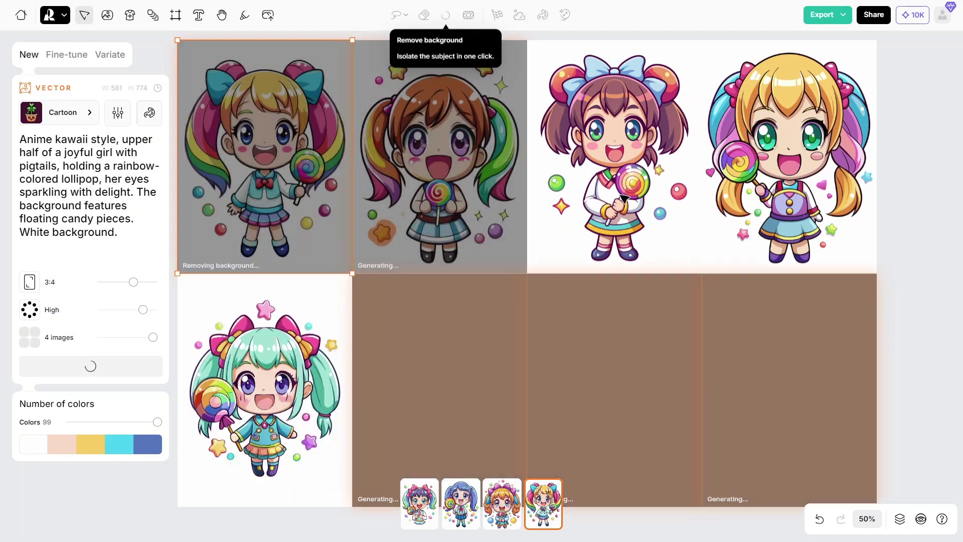
# Compare the third image's variants and choose the fourth one, the blue-haired girl with braids and an orange lollipop
pyautogui.click(623, 199)
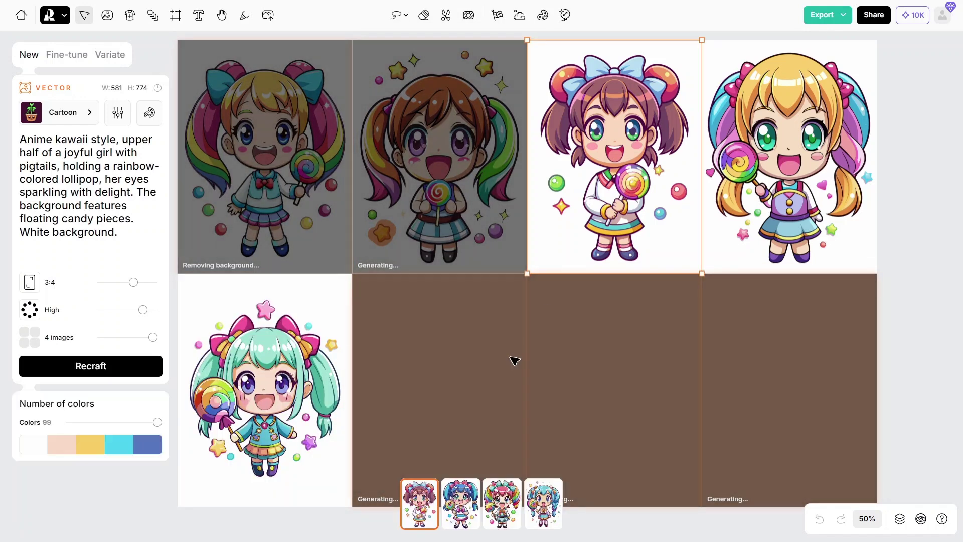
pyautogui.click(457, 510)
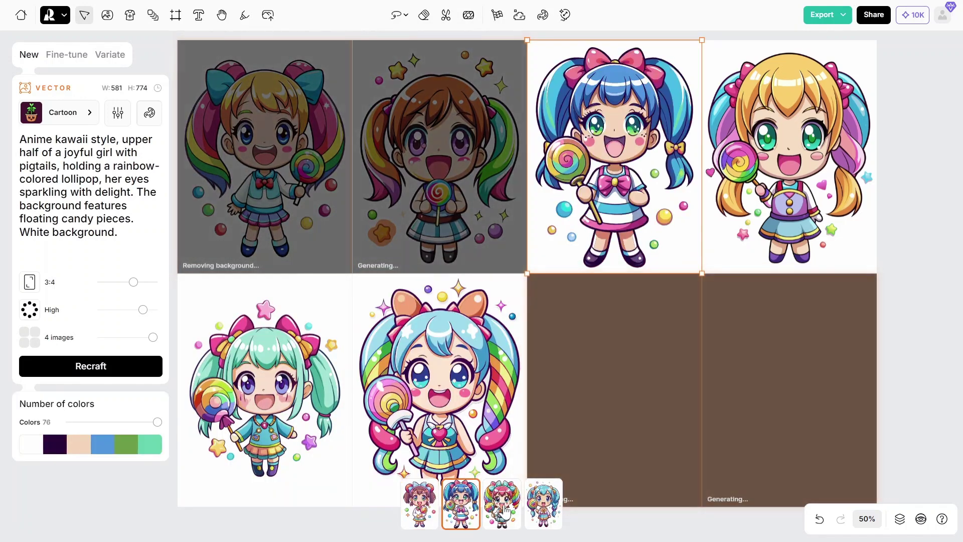
pyautogui.click(503, 508)
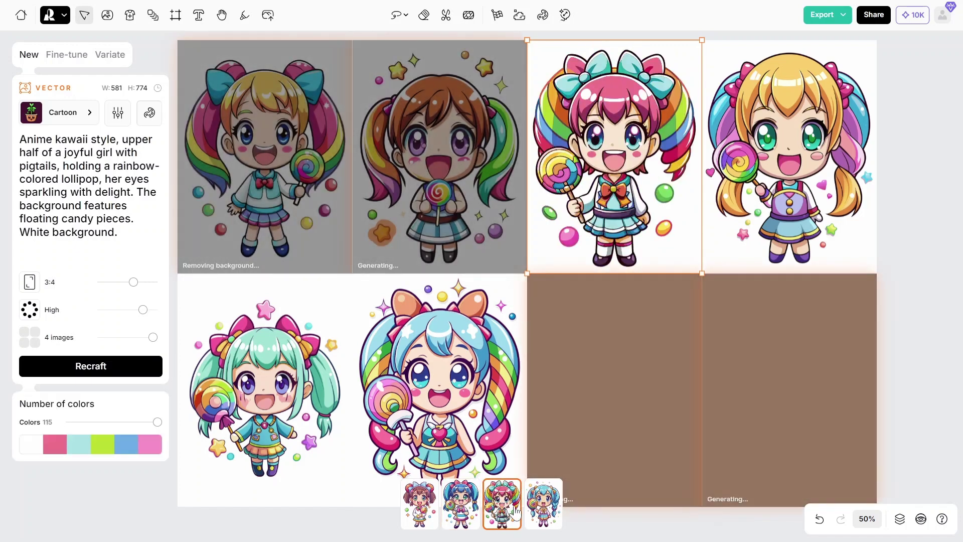
pyautogui.click(542, 512)
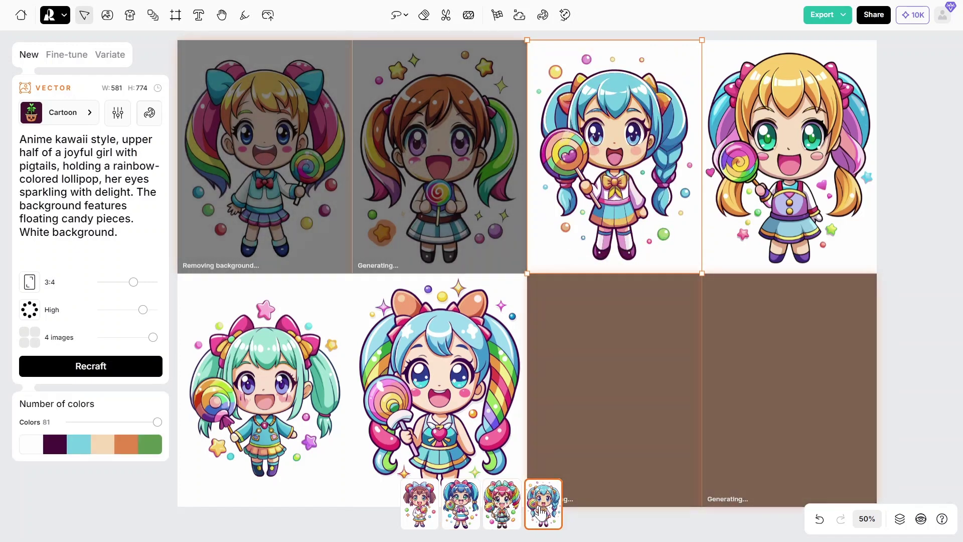
# Go through the fourth image's variants and choose the fourth one, the teal-haired girl with rainbows around her
pyautogui.click(734, 224)
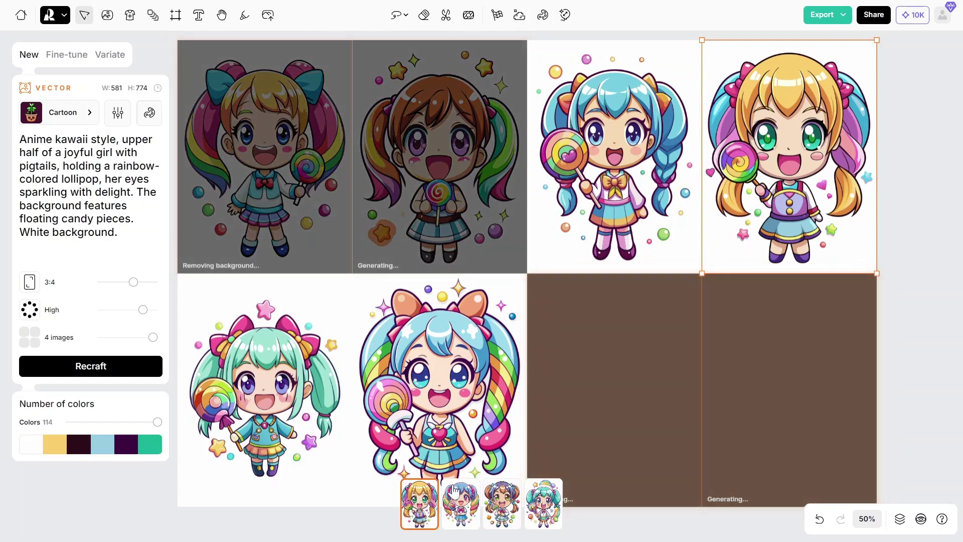
pyautogui.click(459, 508)
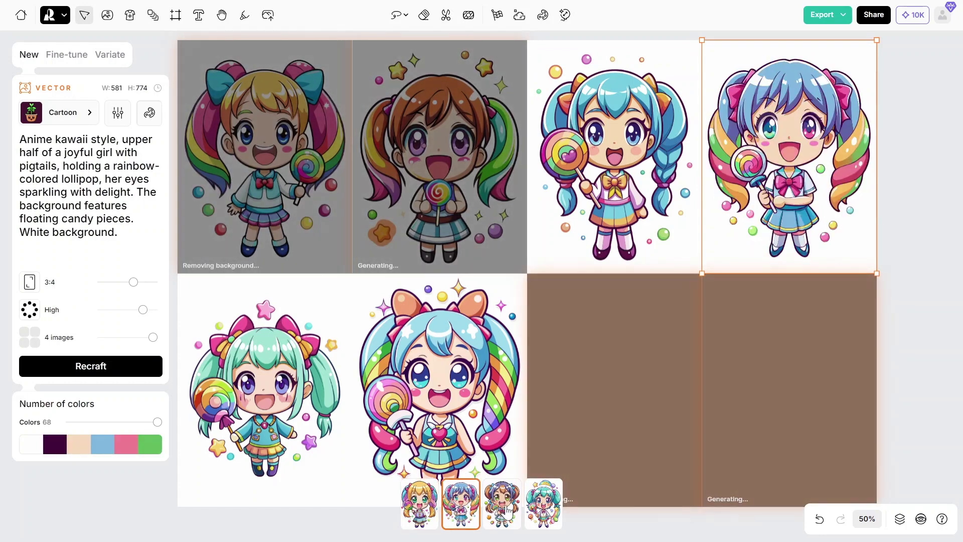
pyautogui.click(506, 508)
pyautogui.click(537, 510)
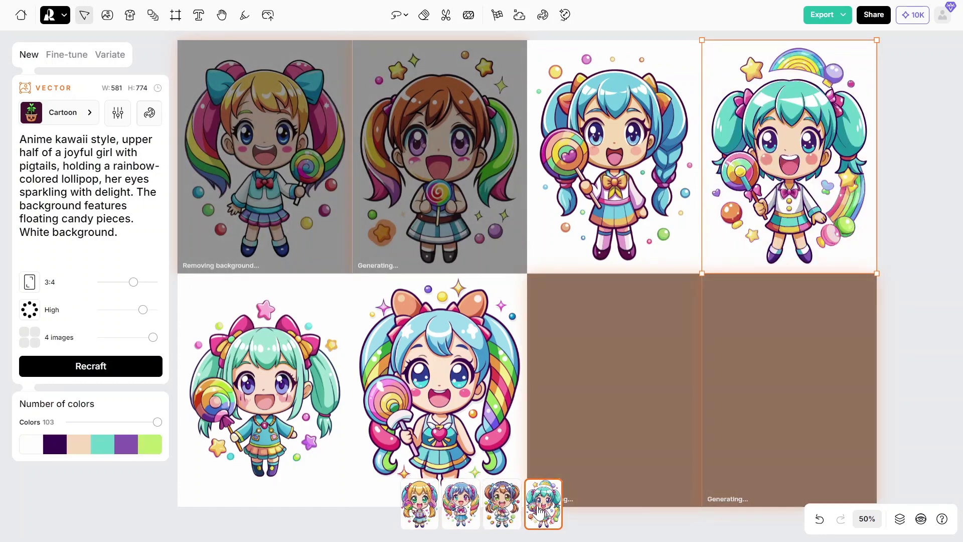
# Go through the fifth image's variants and choose the fourth one, the blonde girl with braids and a turquoise bow
pyautogui.click(278, 415)
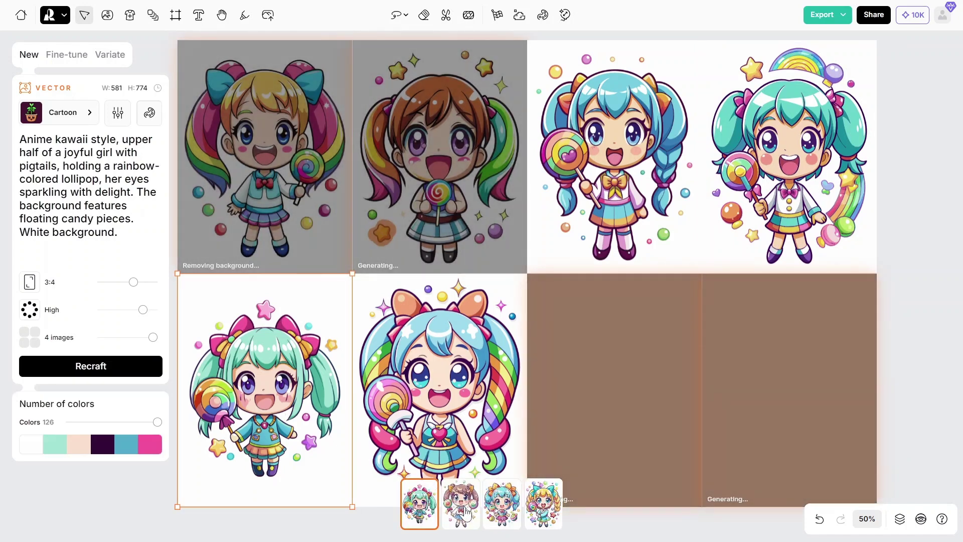
pyautogui.click(476, 510)
pyautogui.click(502, 508)
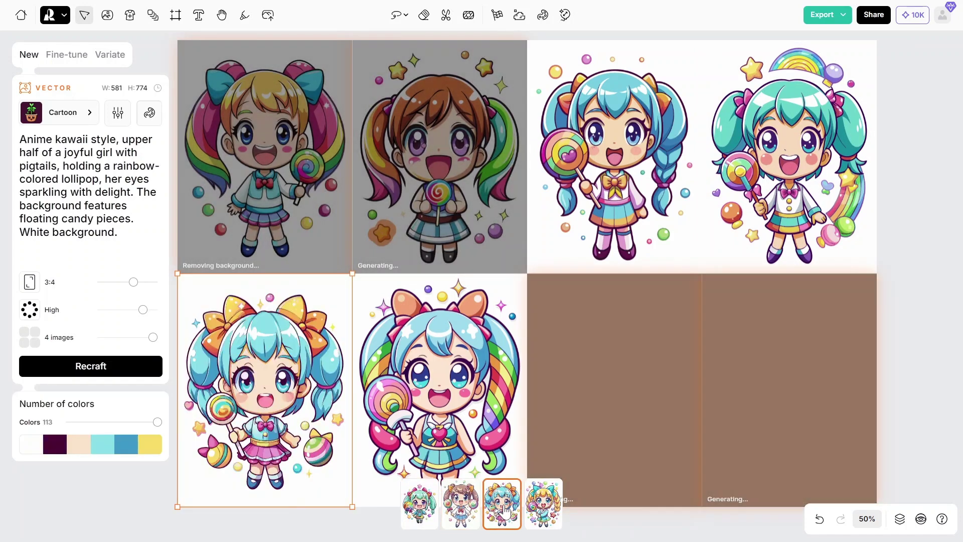
pyautogui.click(546, 506)
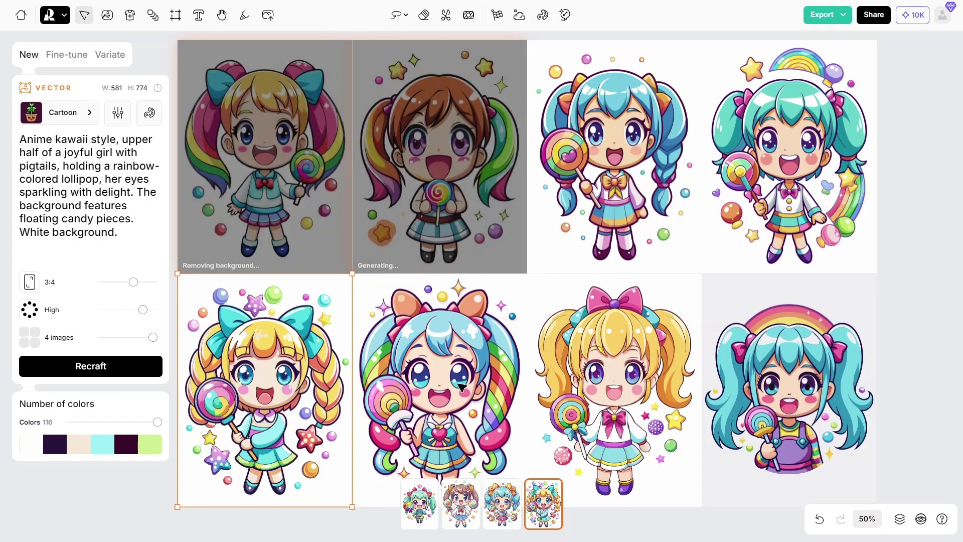
# Compare the sixth image's variants and choose the fourth one, the girl with blue and yellow hair and a striped lollipop
pyautogui.click(464, 394)
pyautogui.click(461, 506)
pyautogui.scroll(-2, 501, 454)
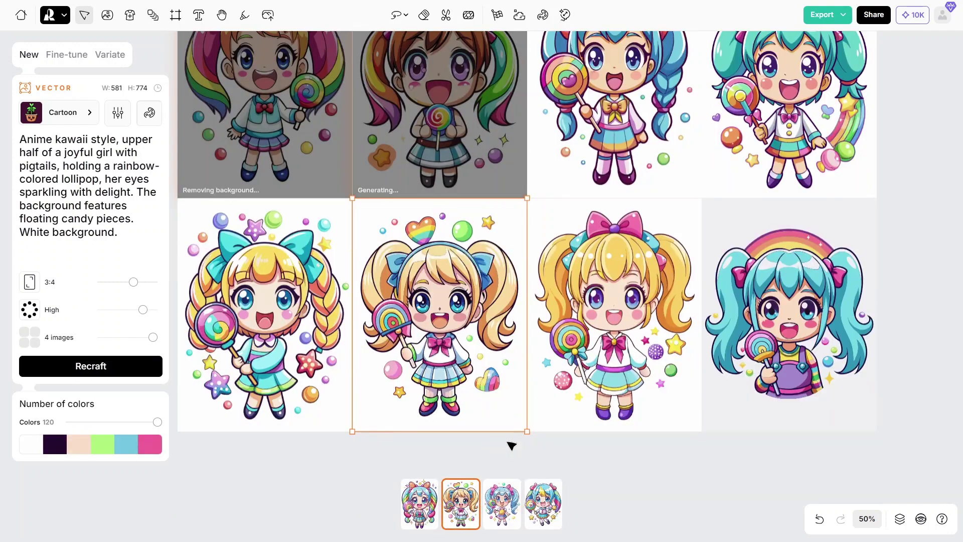
pyautogui.click(504, 506)
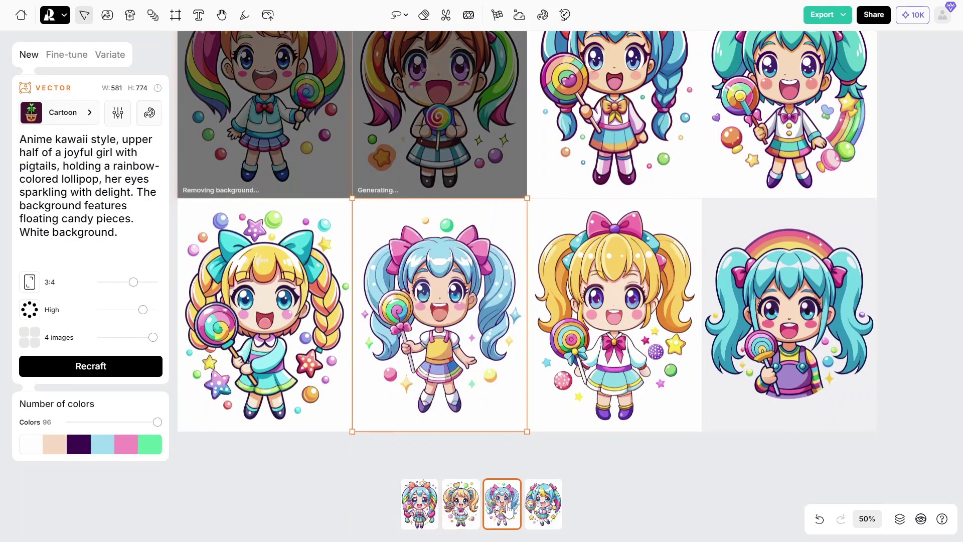
pyautogui.click(543, 505)
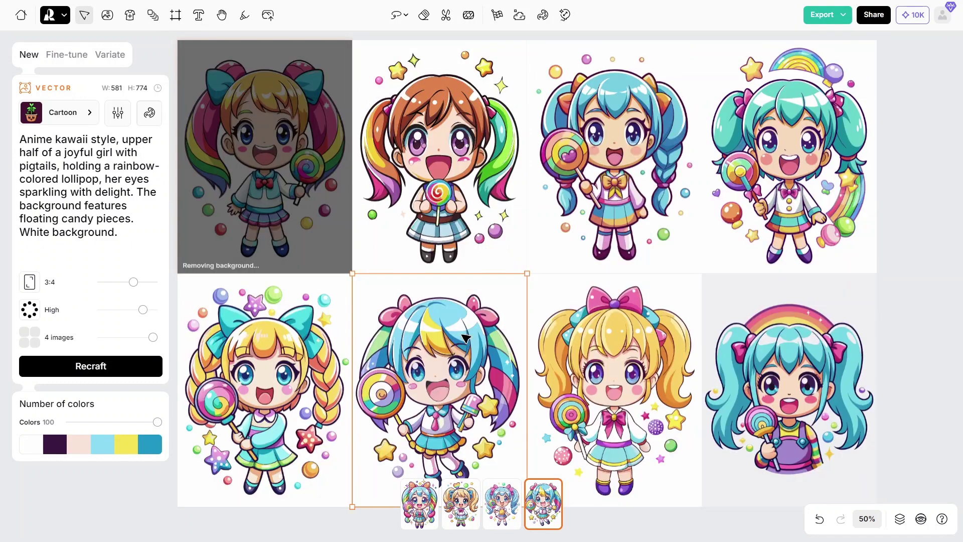
# Switch the second image from its erased version back to the original with the lower-left yellow star
pyautogui.scroll(3, 401, 316)
pyautogui.click(396, 315)
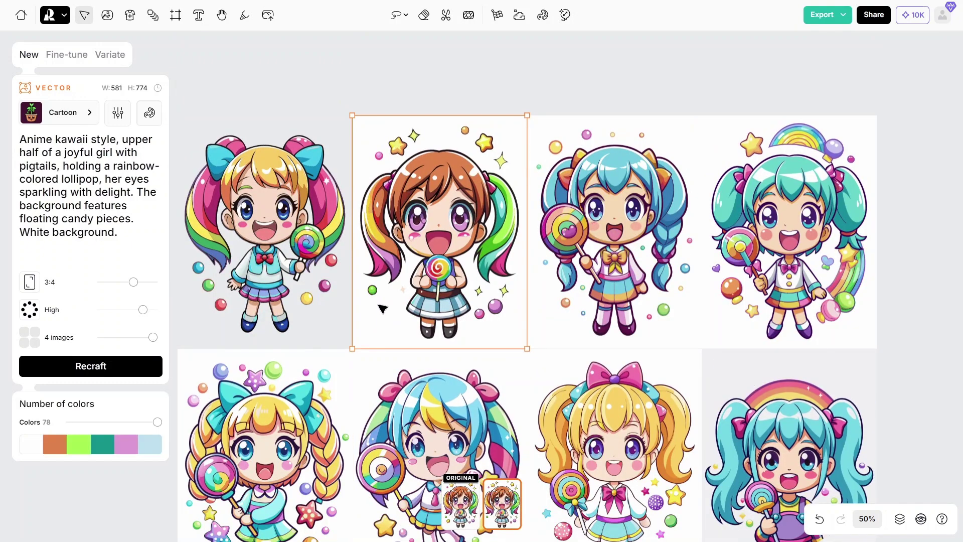
pyautogui.click(458, 500)
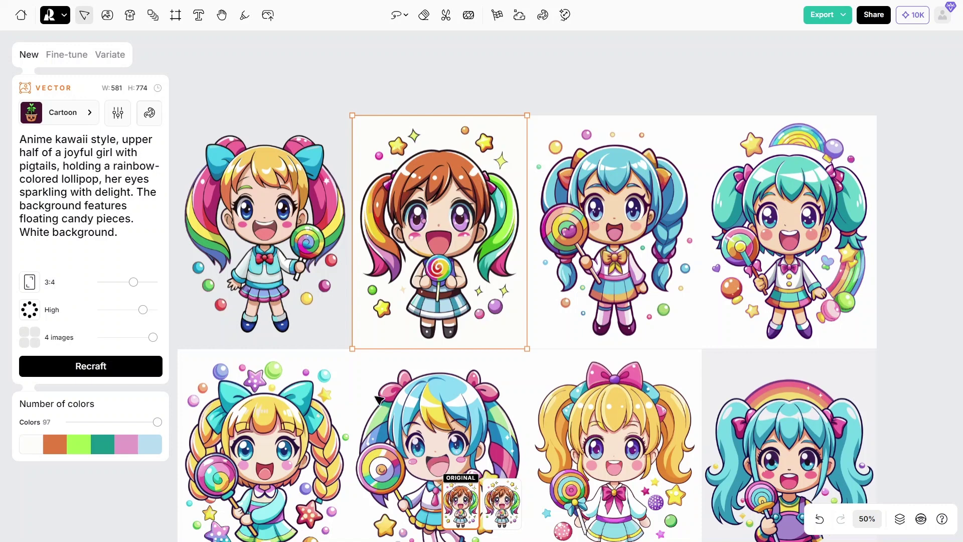
# Move the background-free first image partly over the second image and place it in front
pyautogui.click(278, 263)
pyautogui.moveTo(286, 247); pyautogui.dragTo(398, 245)
pyautogui.rightClick(297, 240)
pyautogui.click(338, 341)
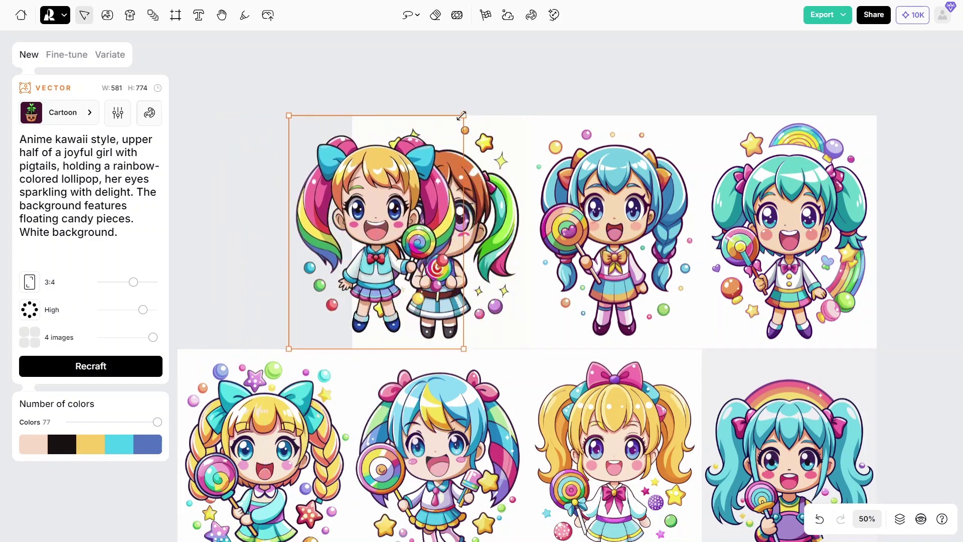
# Enlarge the first image, move it back to its grid slot and scale it down to 578 × 770
pyautogui.moveTo(461, 116); pyautogui.dragTo(539, 35)
pyautogui.moveTo(428, 198); pyautogui.dragTo(313, 201)
pyautogui.scroll(3, 313, 202)
pyautogui.moveTo(430, 90); pyautogui.dragTo(330, 194)
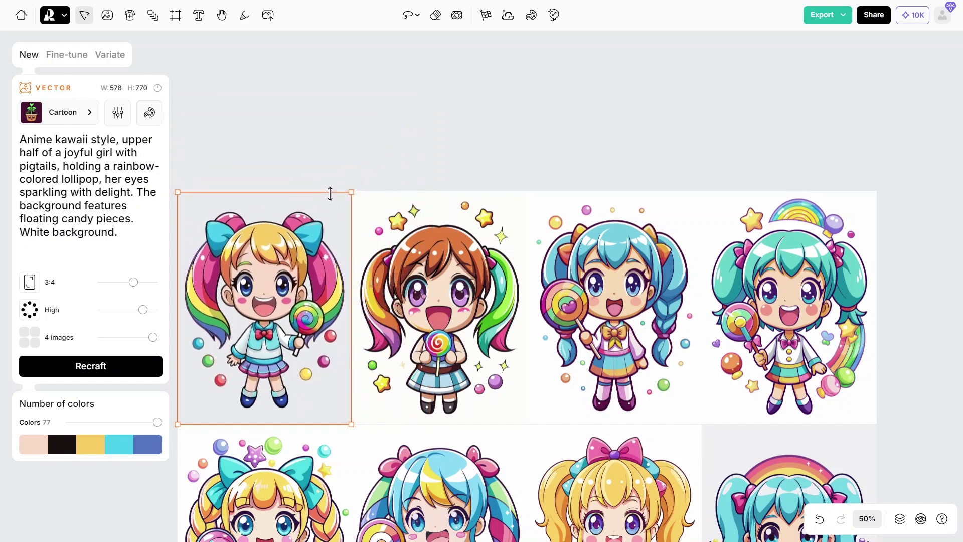
# Set the first image's export width to 10000, review the format choices and close the export options
pyautogui.click(823, 23)
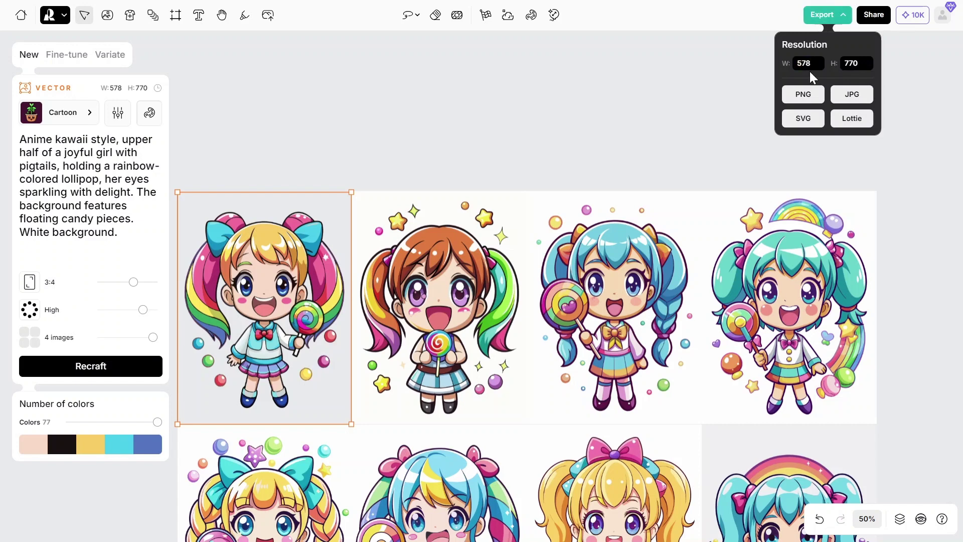
pyautogui.hotkey('ctrl', 'a')
pyautogui.write('1')
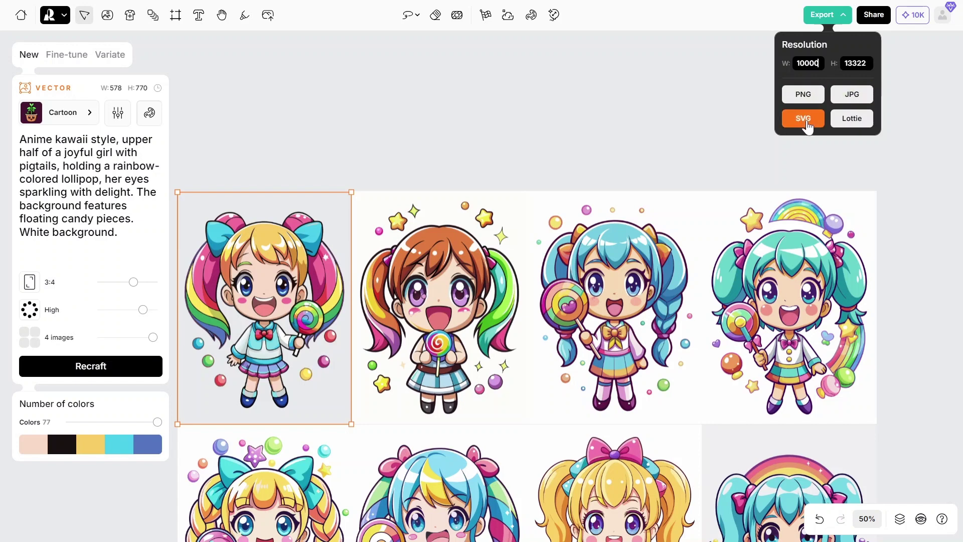
pyautogui.click(682, 121)
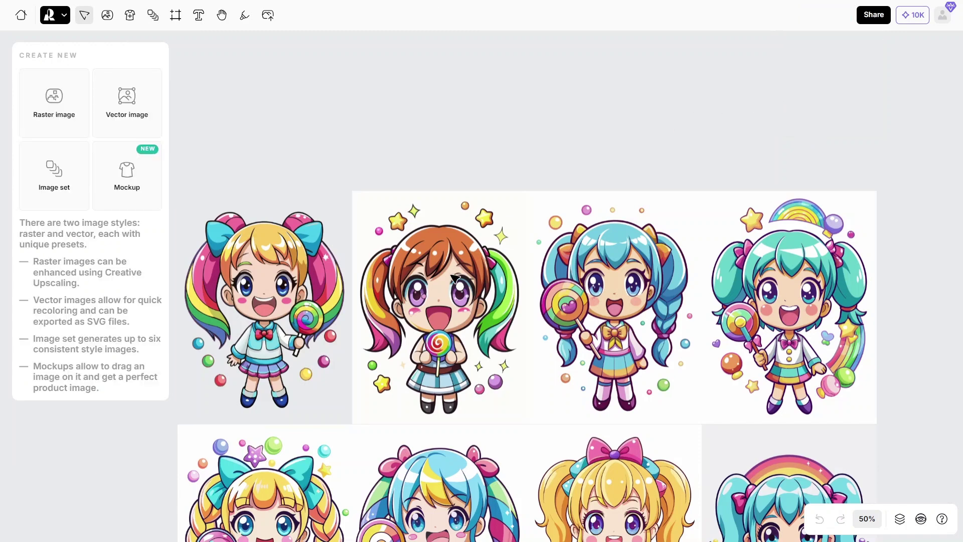
# Go through the eighth image's variants and choose the fourth one, the blue-haired girl holding the lollipop at her chest
pyautogui.scroll(-5, 455, 277)
pyautogui.click(772, 319)
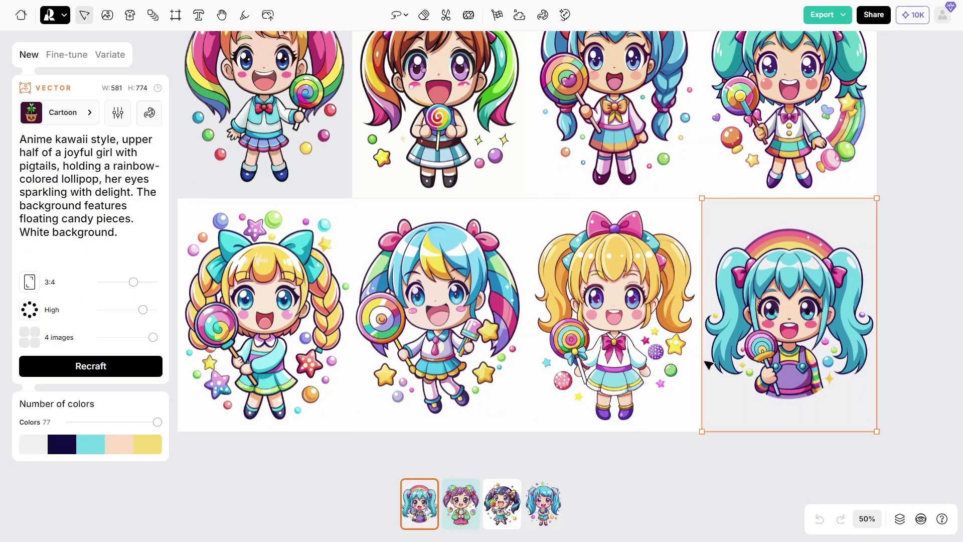
pyautogui.click(462, 512)
pyautogui.click(503, 507)
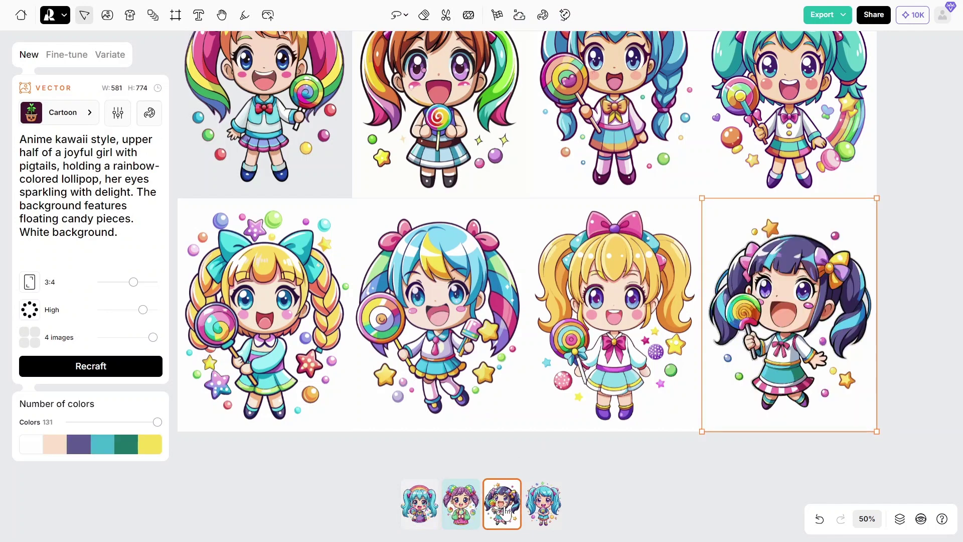
pyautogui.click(548, 512)
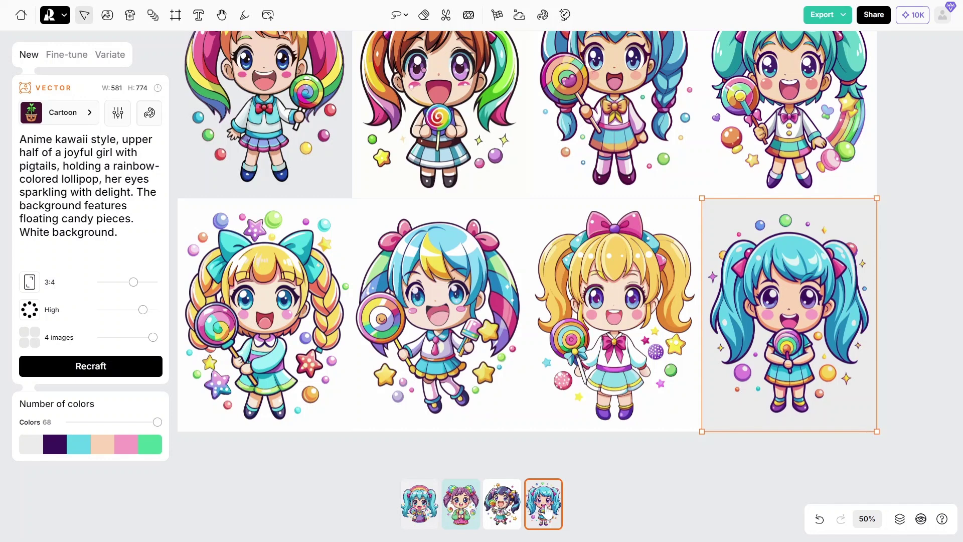
# Regenerate the eighth image with a prompt for a kawaii boy with a bandana, thumbs-up and wrench, tiny gears and bolts around him, white background
pyautogui.hotkey('ctrl', 'a')
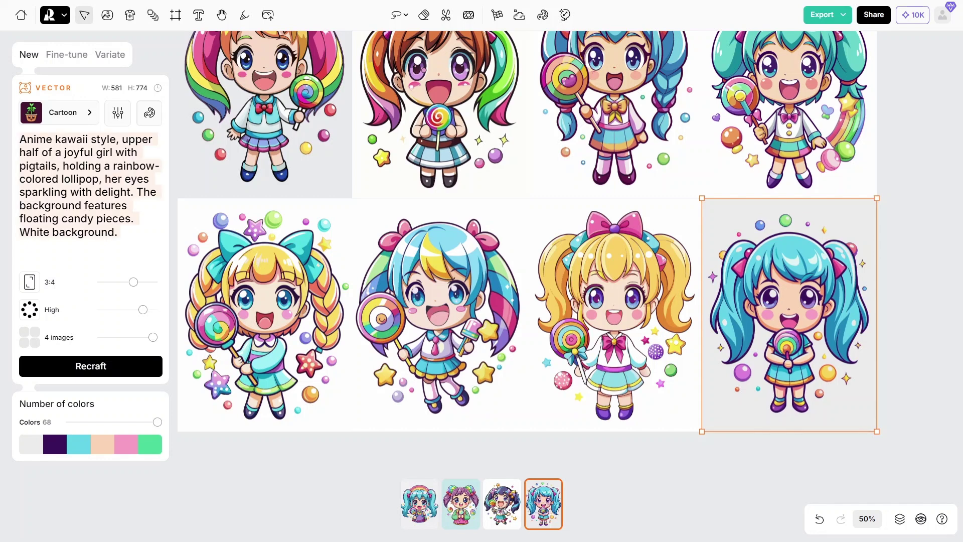
pyautogui.write('Anime kawaii style, upper half of a boy with a bandana, giving a thumbs-up while holding a wrench in his other hand. There are tiny gears and bolts around him. White background.')
pyautogui.hotkey('ctrl', 'Return')
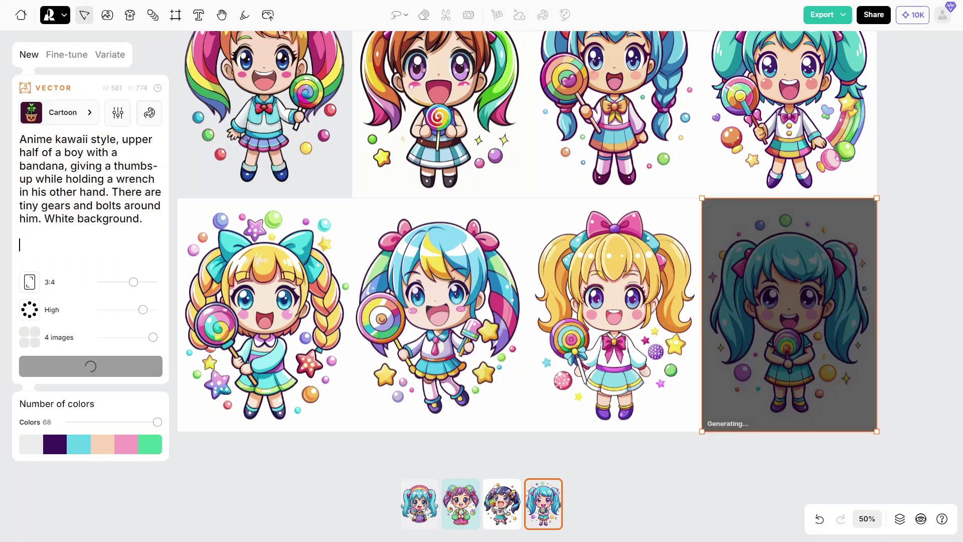
# Regenerate the first and second images with the same prompt of the kawaii boy with a bandana and a wrench
pyautogui.scroll(3, 254, 214)
pyautogui.click(253, 214)
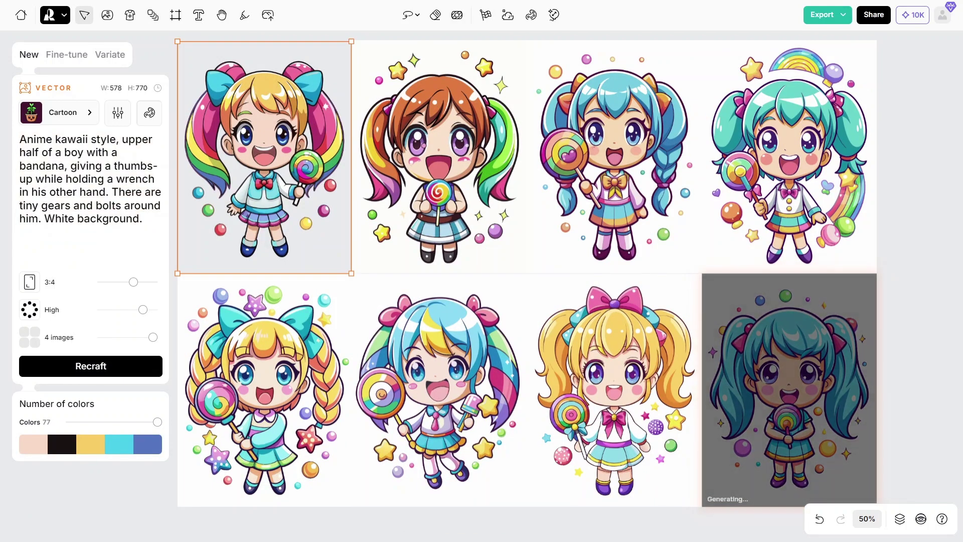
pyautogui.hotkey('ctrl', 'Return')
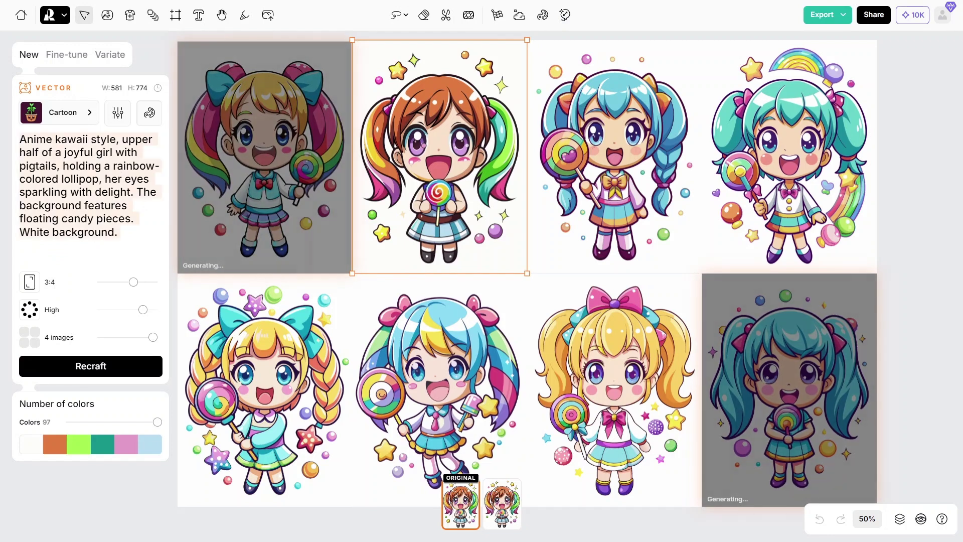
pyautogui.write('Anime kawaii style, upper half of a boy with a bandana, giving a thumbs-up while holding a wrench in his other hand. There are tiny gears and bolts around him. White background.')
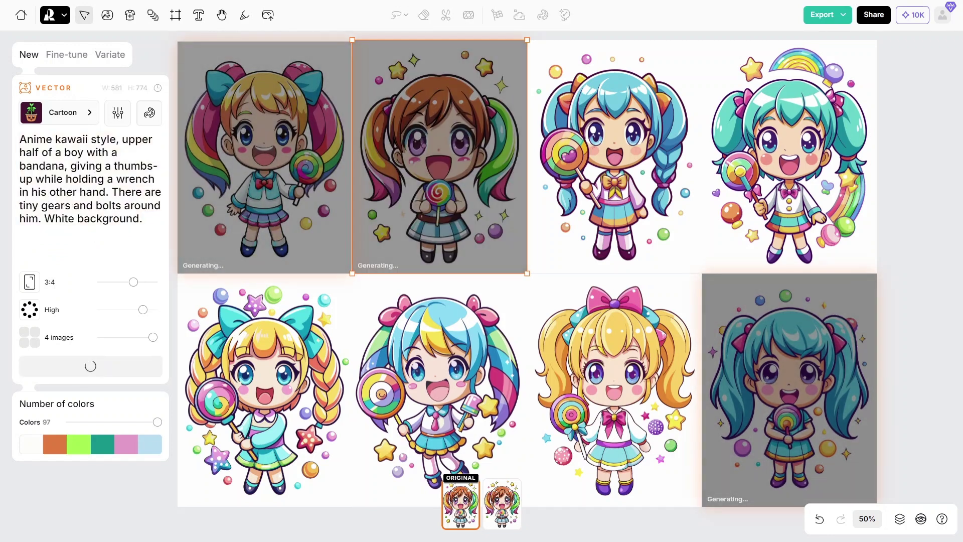
# Replace the third image's prompt with the bandana boy holding a wrench and regenerate it
pyautogui.click(571, 174)
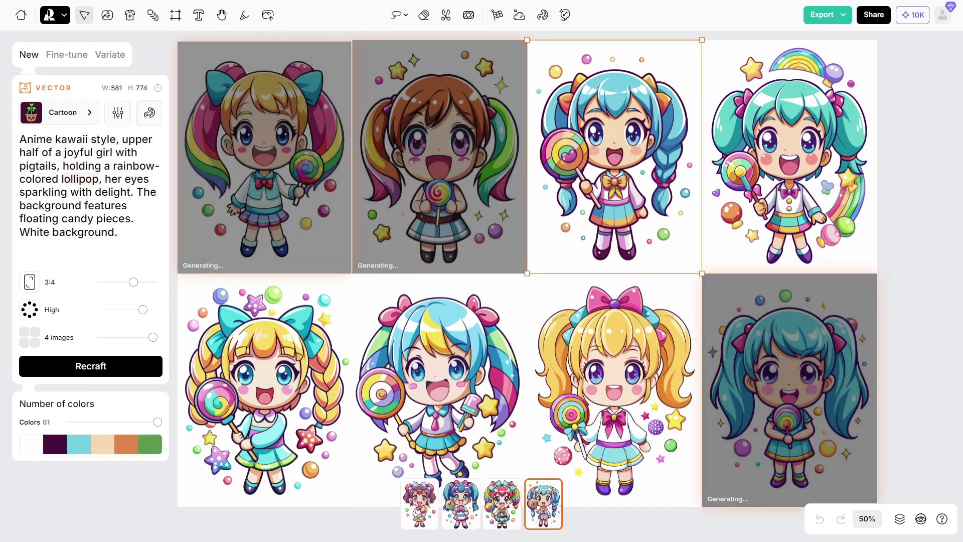
pyautogui.write('Anime kawaii style, upper half of a boy with a bandana, giving a thumbs-up while holding a wrench in his other hand. There are tiny gears and bolts around him. White background.')
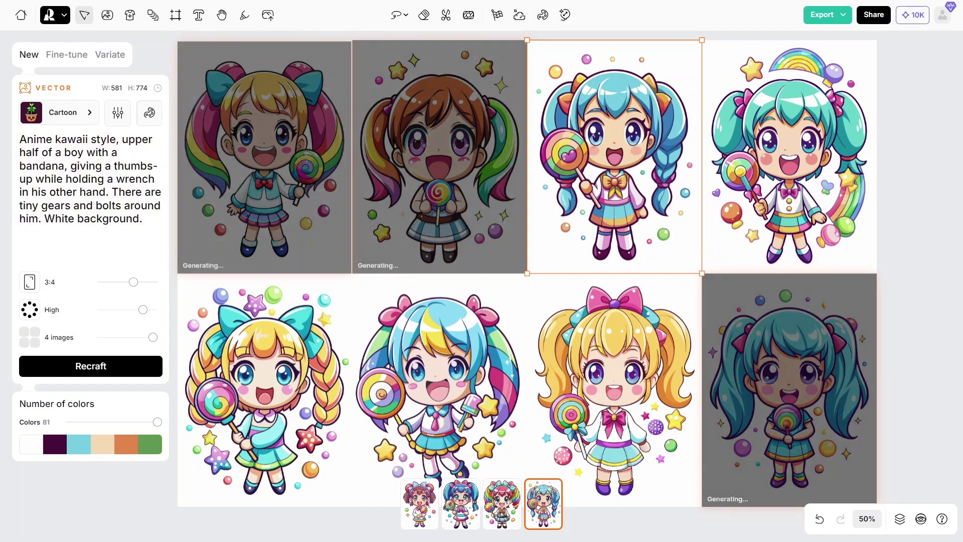
pyautogui.hotkey('ctrl', 'Return')
# Replace the fourth image's prompt with the bandana boy holding a wrench and regenerate it
pyautogui.click(783, 198)
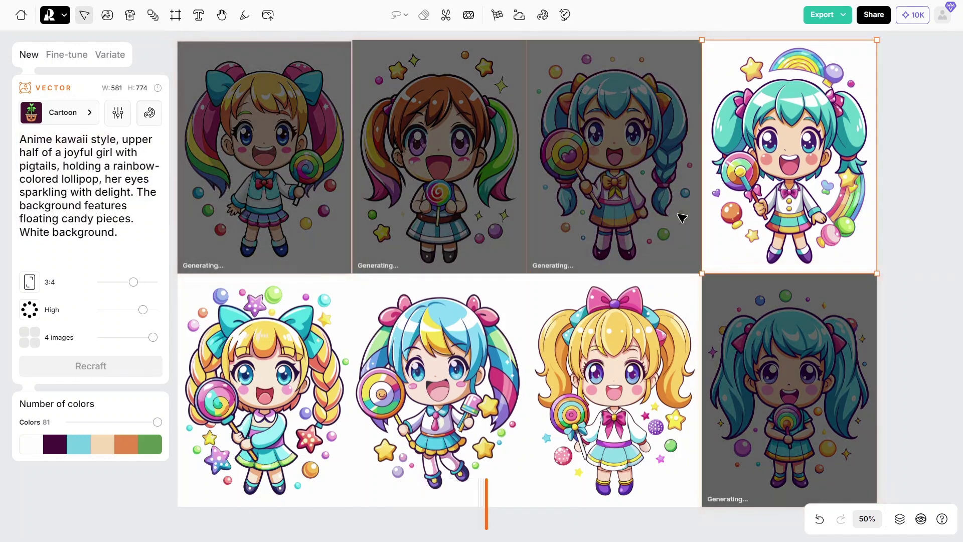
pyautogui.hotkey('ctrl', 'a')
pyautogui.write('Anime kawaii style, upper half of a boy with a bandana, giving a thumbs-up while holding a wrench in his other hand. There are tiny gears and bolts around him. White background.')
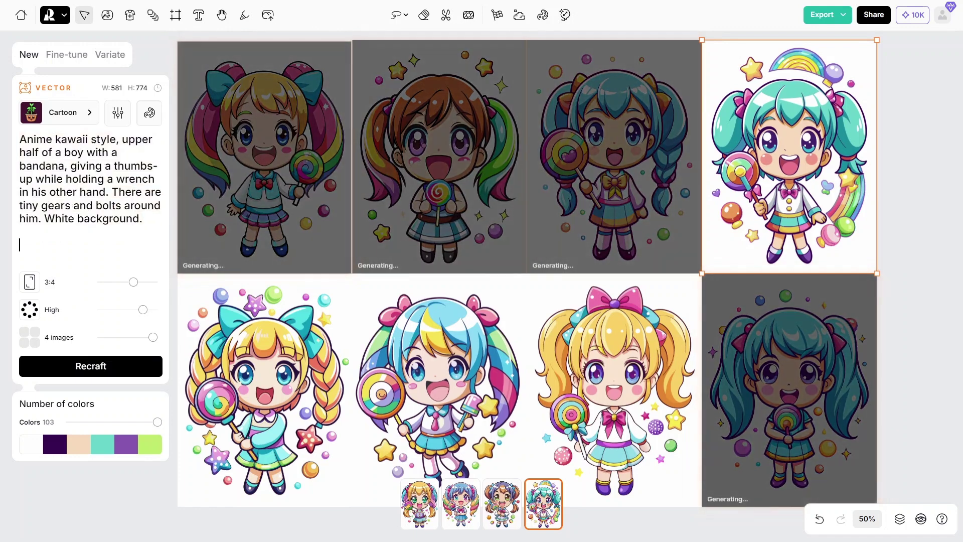
pyautogui.hotkey('ctrl', 'Return')
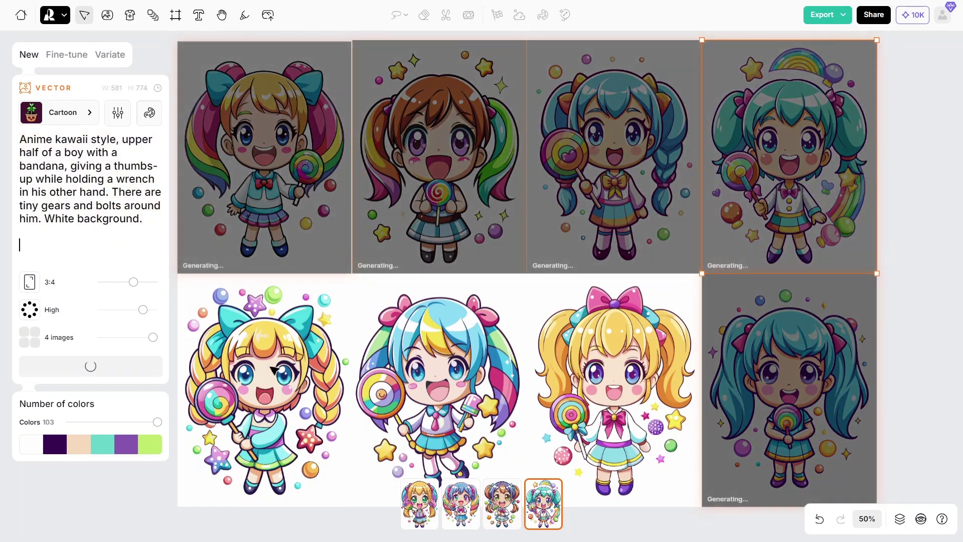
# Replace the fifth image's prompt with the bandana boy holding a wrench, set the detail level to Extreme and regenerate it
pyautogui.click(252, 296)
pyautogui.write('Anime kawaii style, upper half of a boy with a bandana, giving a thumbs-up while holding a wrench in his other hand. There are tiny gears and bolts around him. White background.')
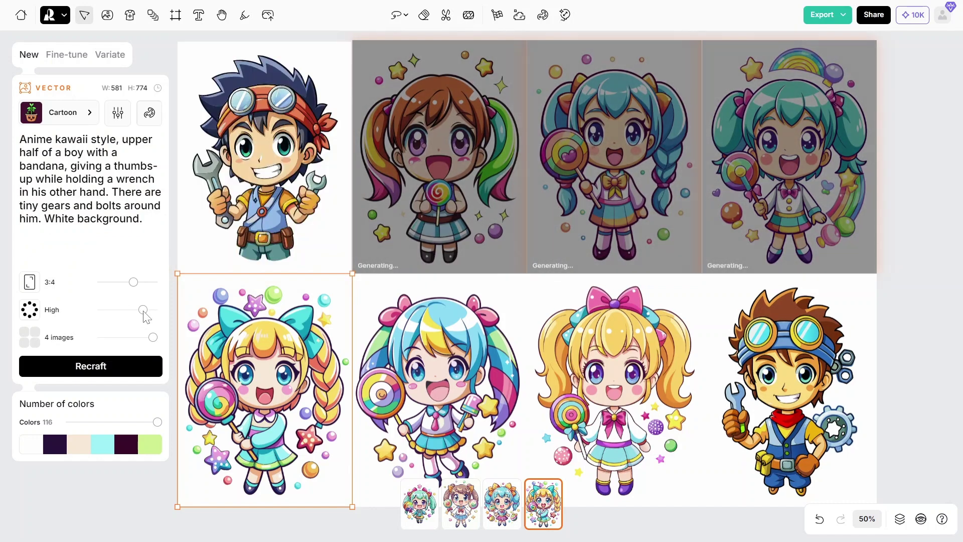
pyautogui.moveTo(146, 311); pyautogui.dragTo(154, 310)
pyautogui.click(113, 369)
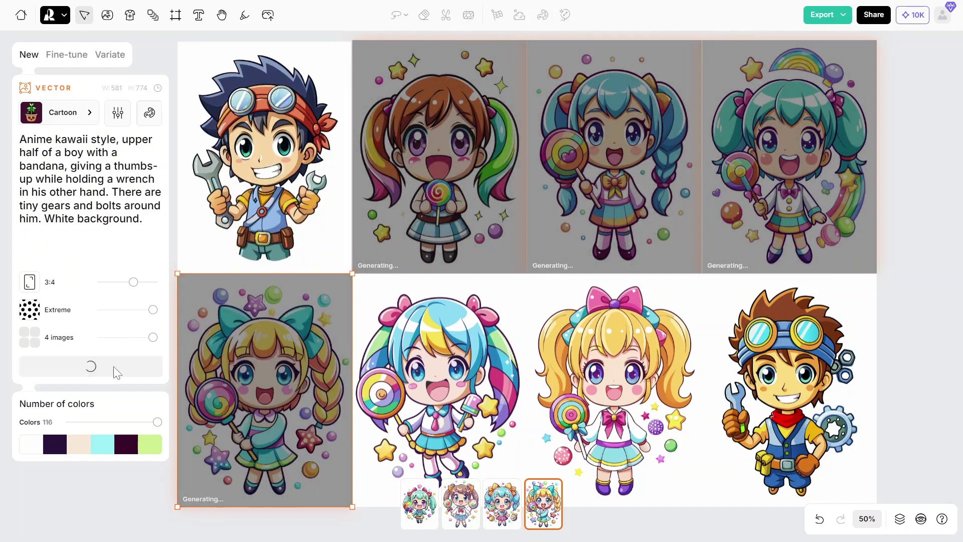
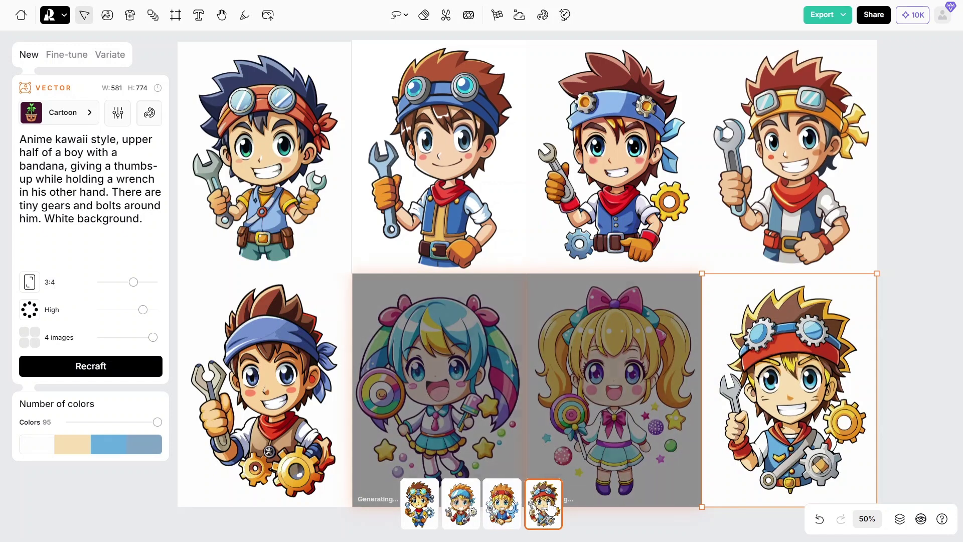
# Step through the second, third and fourth variants of the first boy image
pyautogui.click(301, 180)
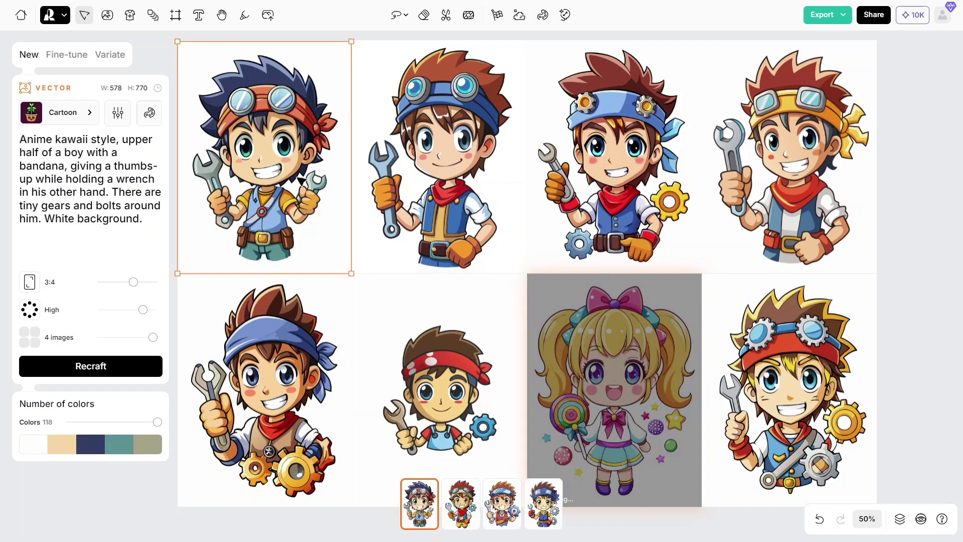
pyautogui.click(460, 504)
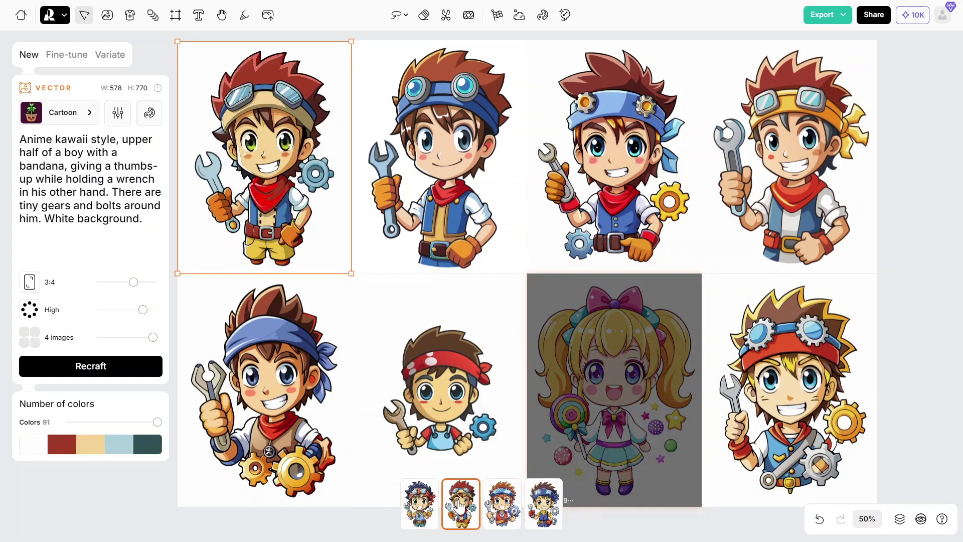
pyautogui.click(503, 504)
pyautogui.click(544, 504)
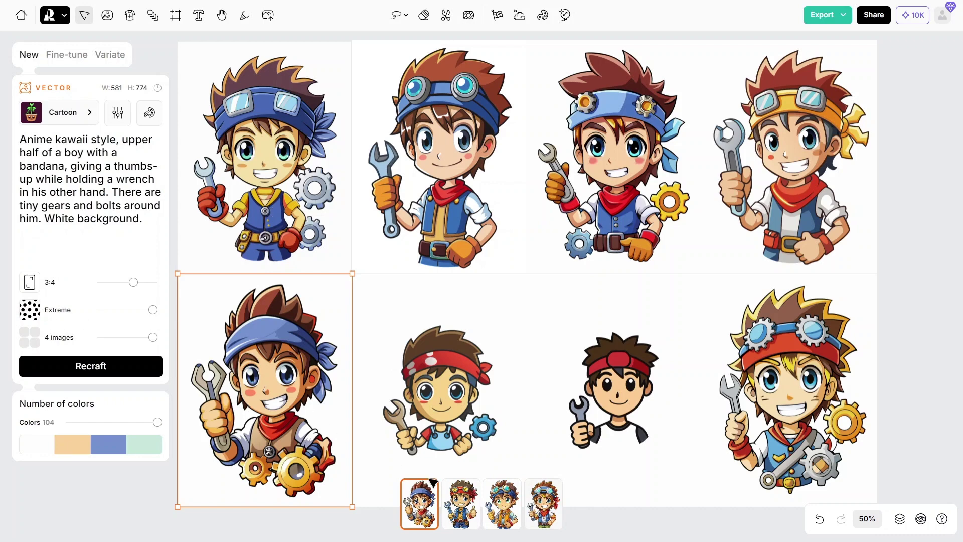
# Compare the remaining variants of the first and fifth boy images, switching both to their fourth variant
pyautogui.click(462, 511)
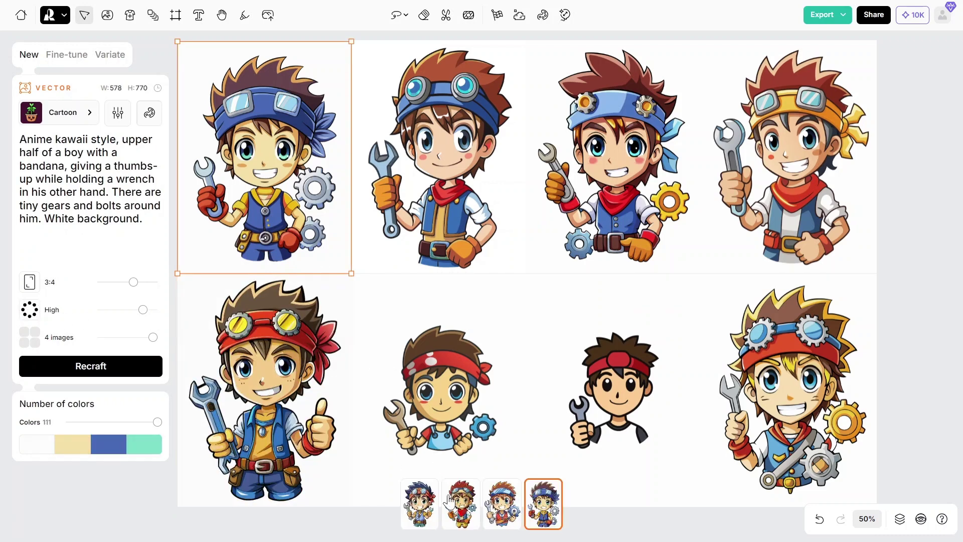
pyautogui.click(460, 508)
pyautogui.click(290, 400)
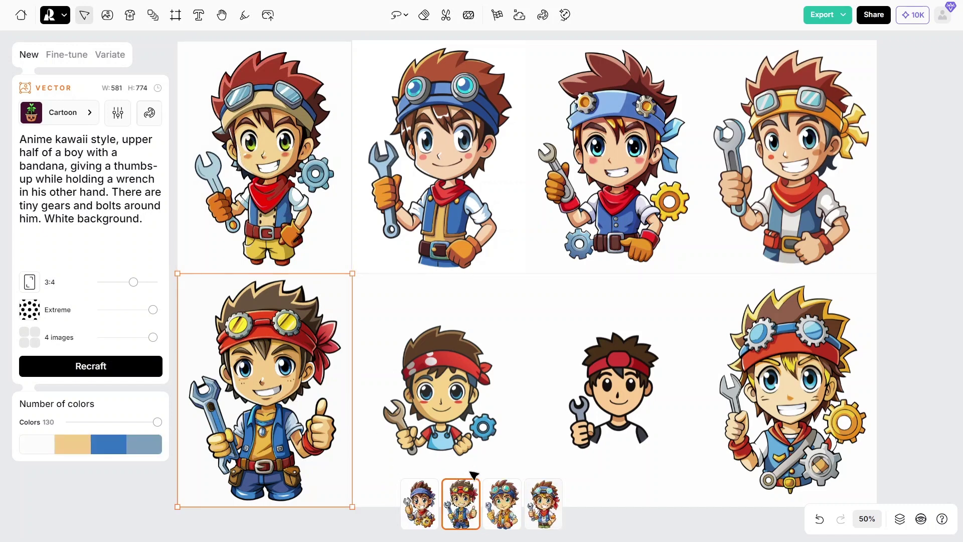
pyautogui.click(503, 507)
pyautogui.click(283, 182)
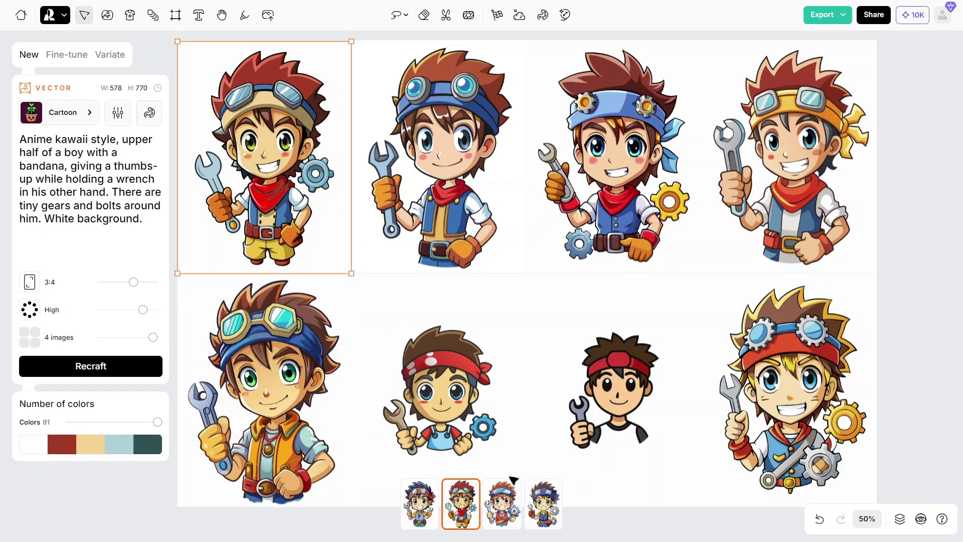
pyautogui.click(511, 506)
pyautogui.click(301, 409)
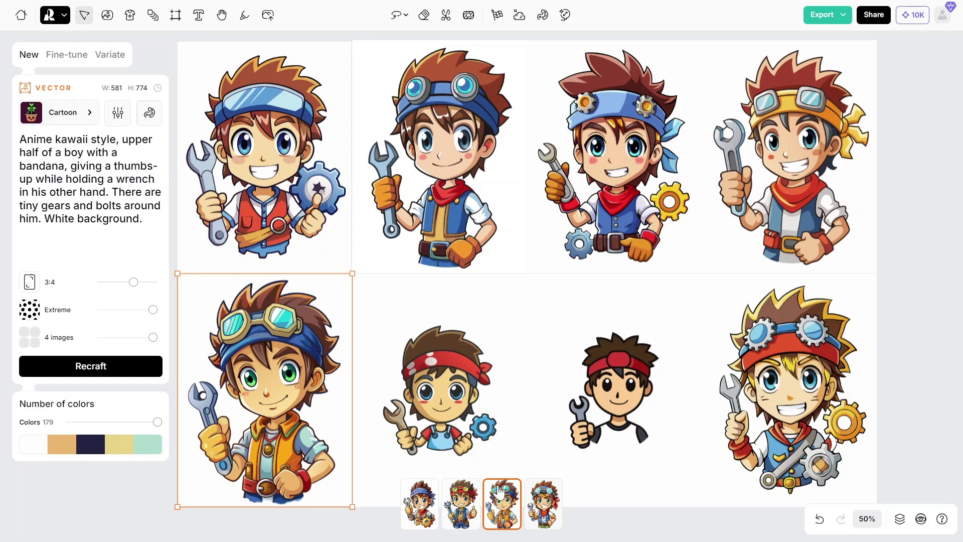
pyautogui.click(539, 506)
pyautogui.click(314, 191)
pyautogui.click(546, 513)
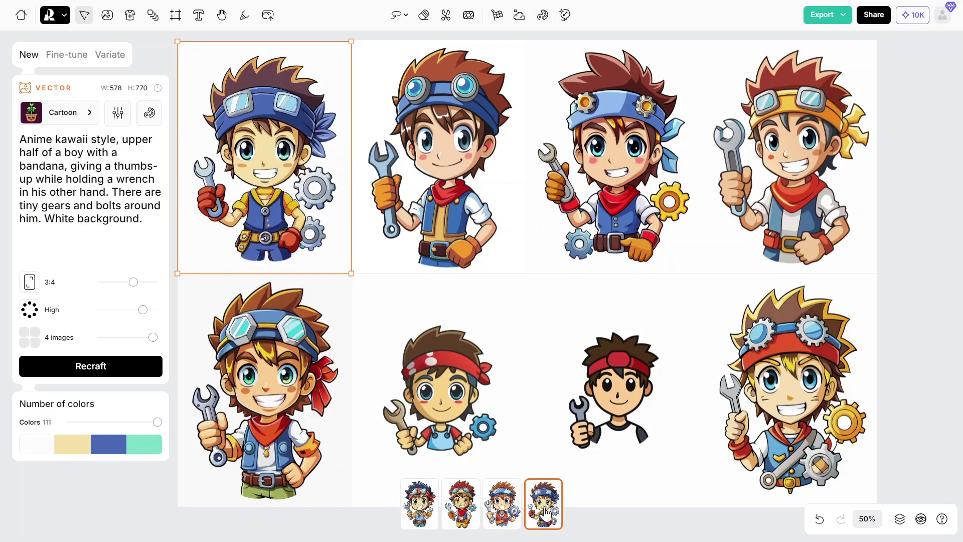
# Review the variants of the sixth and seventh boy images, leaving both on their fourth variant
pyautogui.click(471, 361)
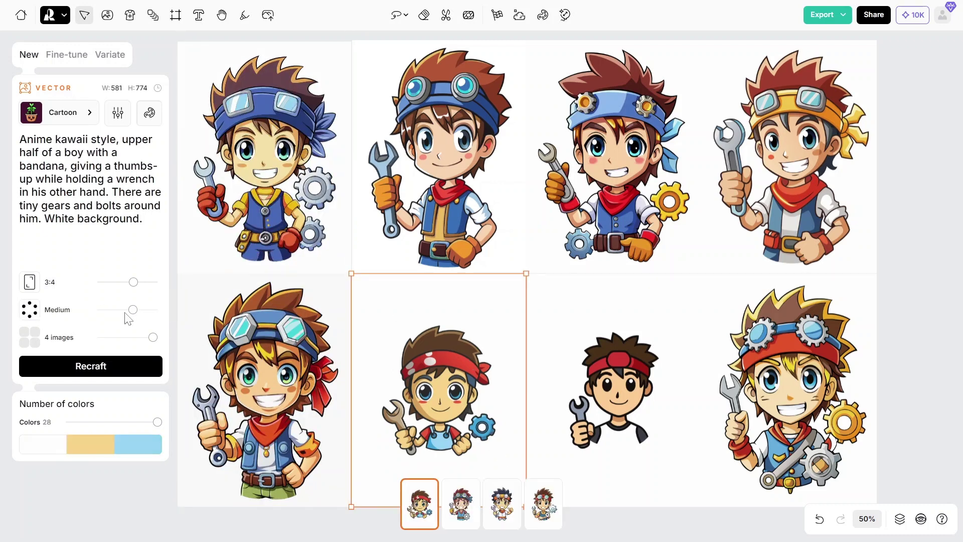
pyautogui.click(461, 499)
pyautogui.scroll(-2, 552, 422)
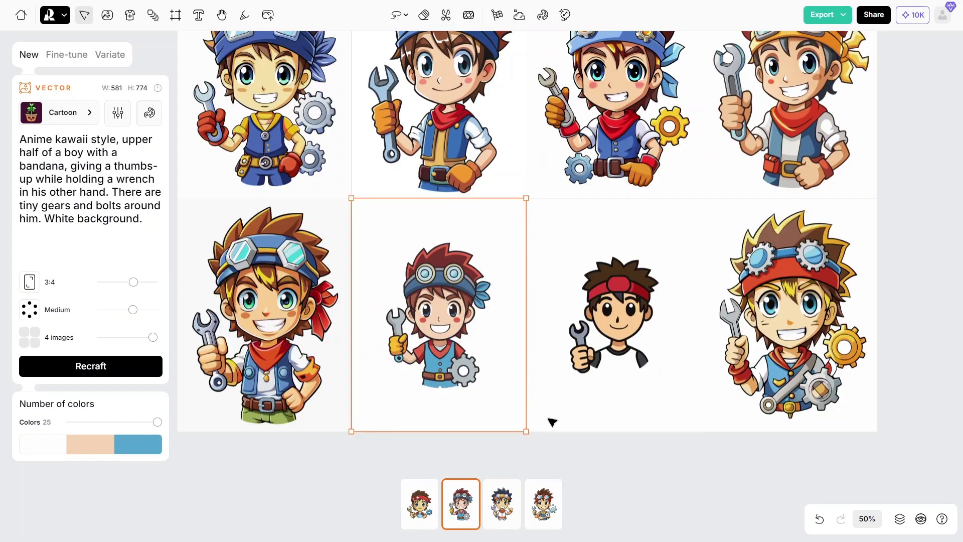
pyautogui.click(519, 511)
pyautogui.click(540, 508)
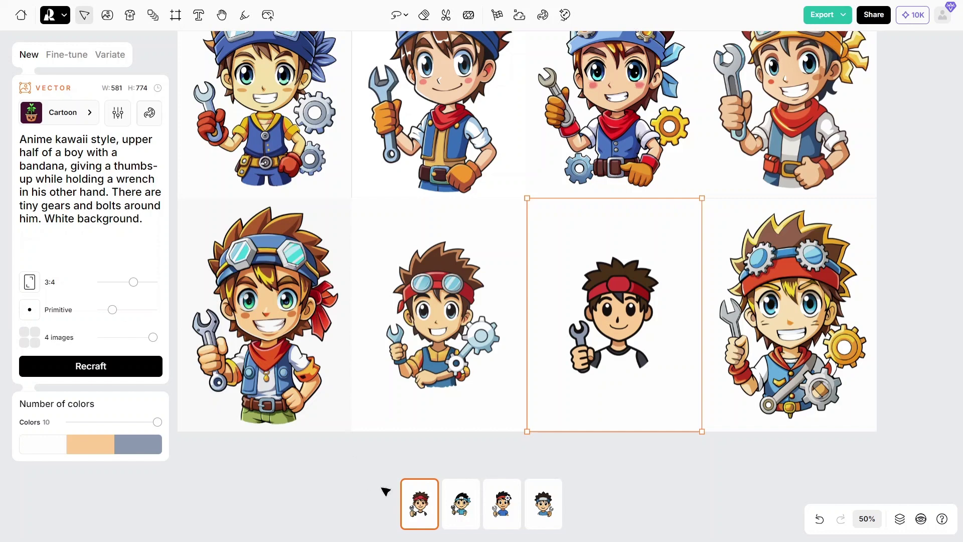
pyautogui.click(503, 516)
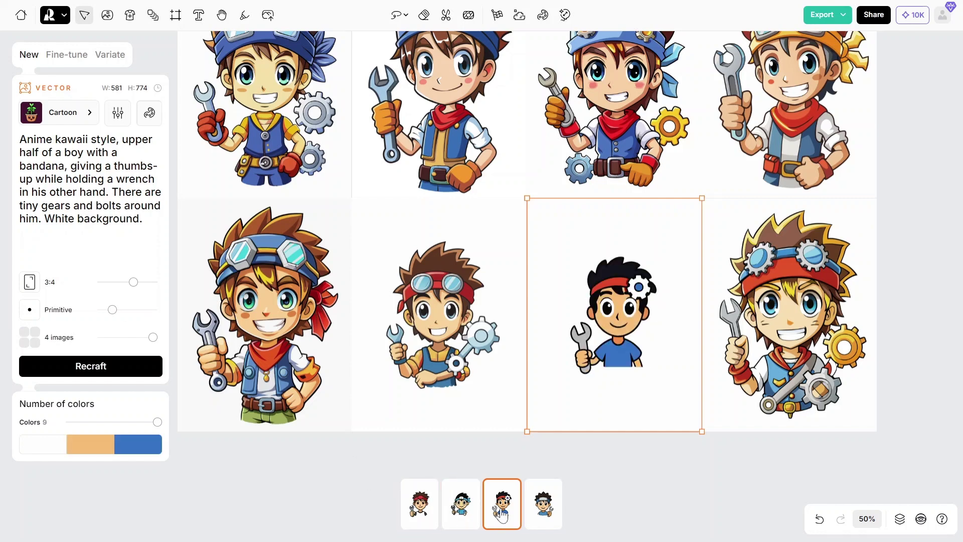
pyautogui.click(542, 507)
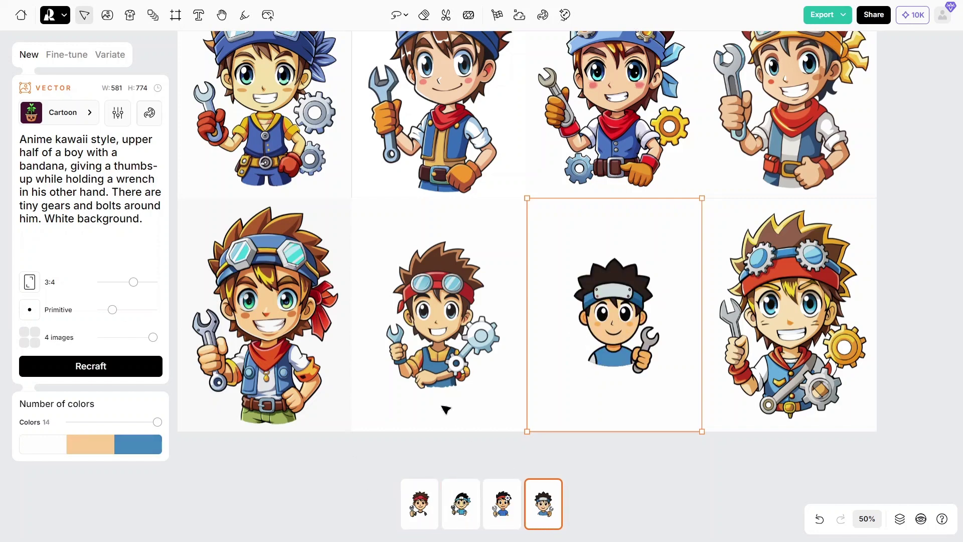
# Review the variants of the second boy image and switch it to the fourth one
pyautogui.scroll(3, 446, 409)
pyautogui.click(430, 266)
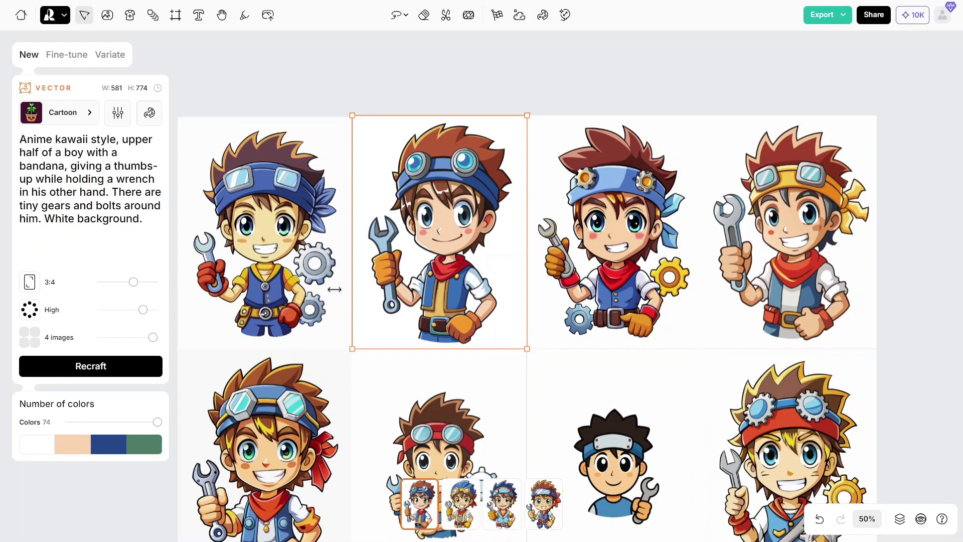
pyautogui.click(463, 510)
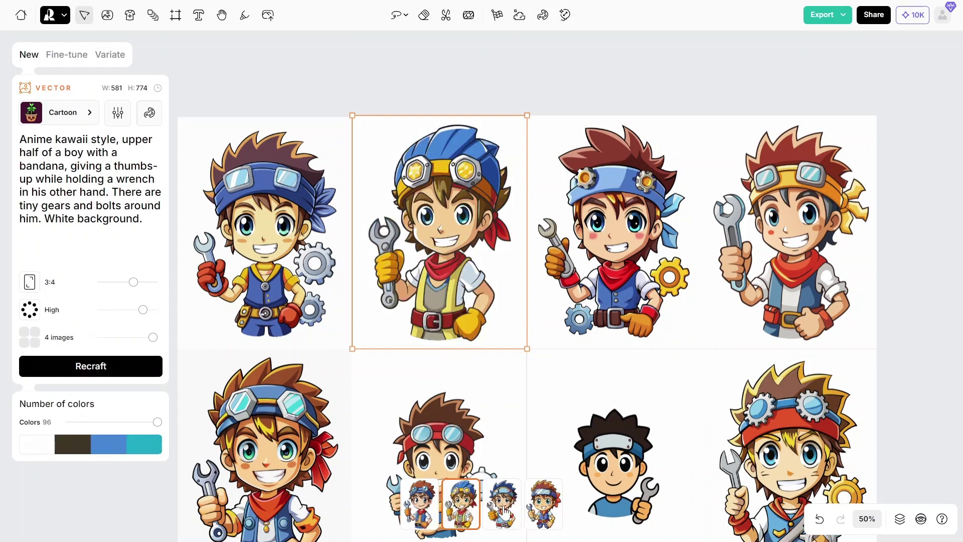
pyautogui.click(505, 513)
pyautogui.click(538, 511)
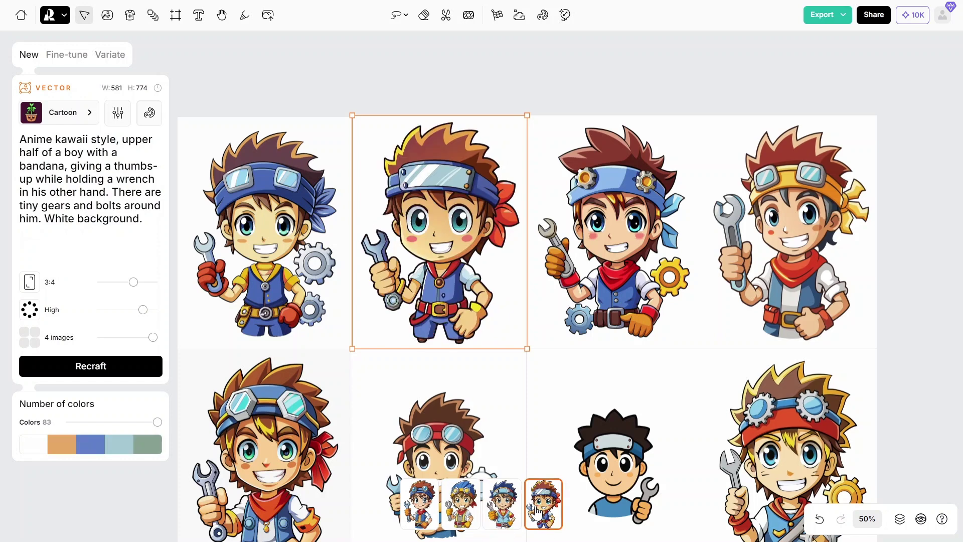
# Review the variants of the third boy image and switch it to the fourth one
pyautogui.click(587, 294)
pyautogui.click(464, 506)
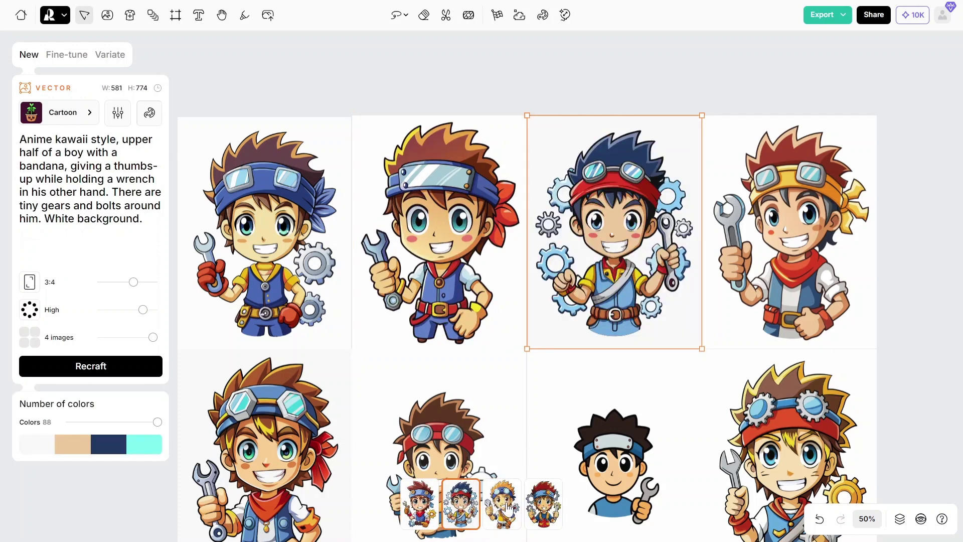
pyautogui.click(508, 505)
pyautogui.click(542, 507)
# Review the variants of the fourth boy image and switch it to the last one
pyautogui.click(744, 307)
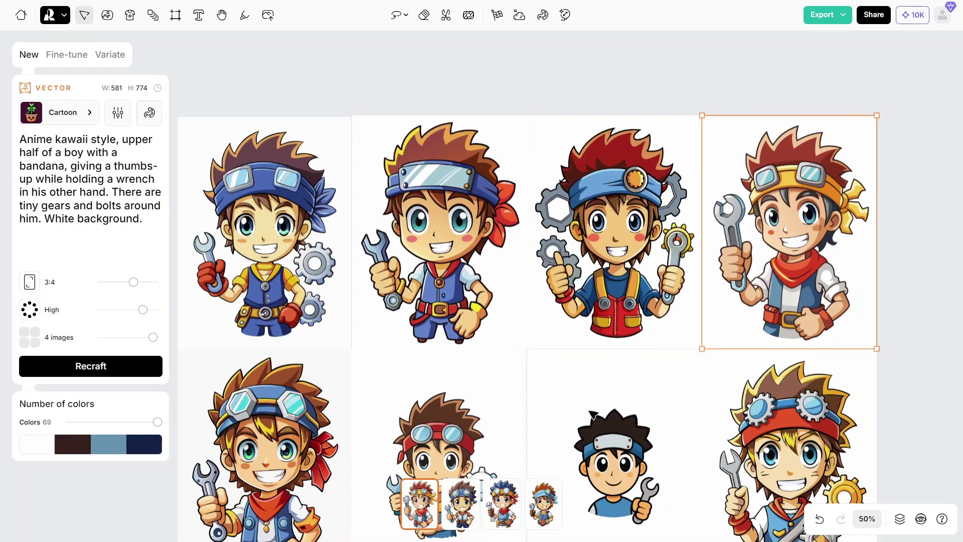
pyautogui.click(461, 506)
pyautogui.click(502, 506)
pyautogui.click(541, 511)
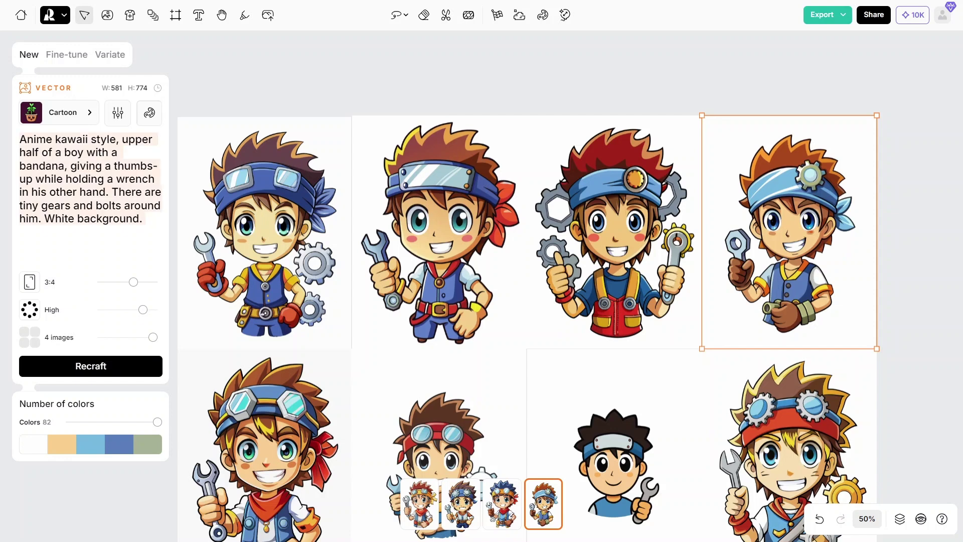
# Regenerate the fourth and first images from a prompt for a kawaii witch-hat girl holding a small black cat, surrounded by stars and crescent moons
pyautogui.write('Anime kawaii style, upper half of a girl wearing a witch hat, holding a small black cat in her arms. Stars and crescent moons surround them. White background.')
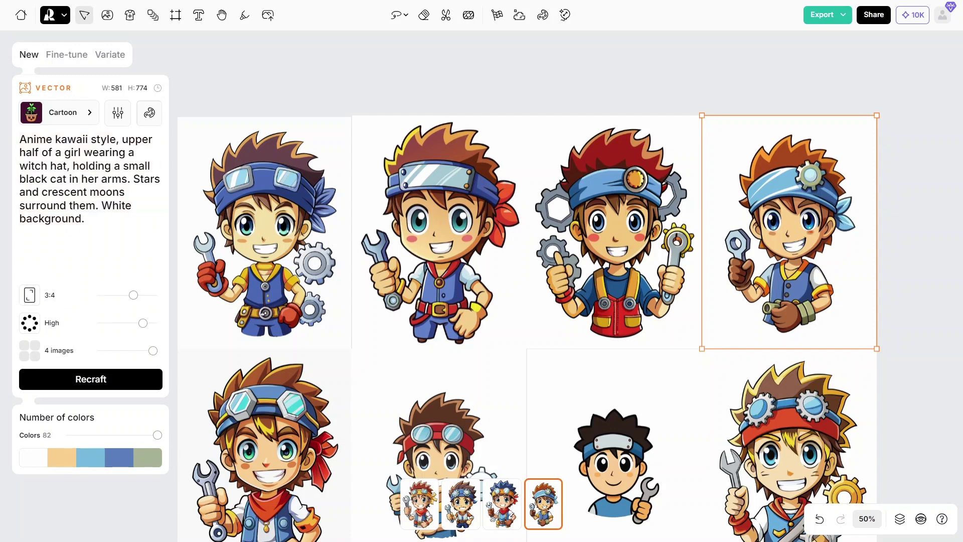
pyautogui.click(91, 380)
pyautogui.click(264, 231)
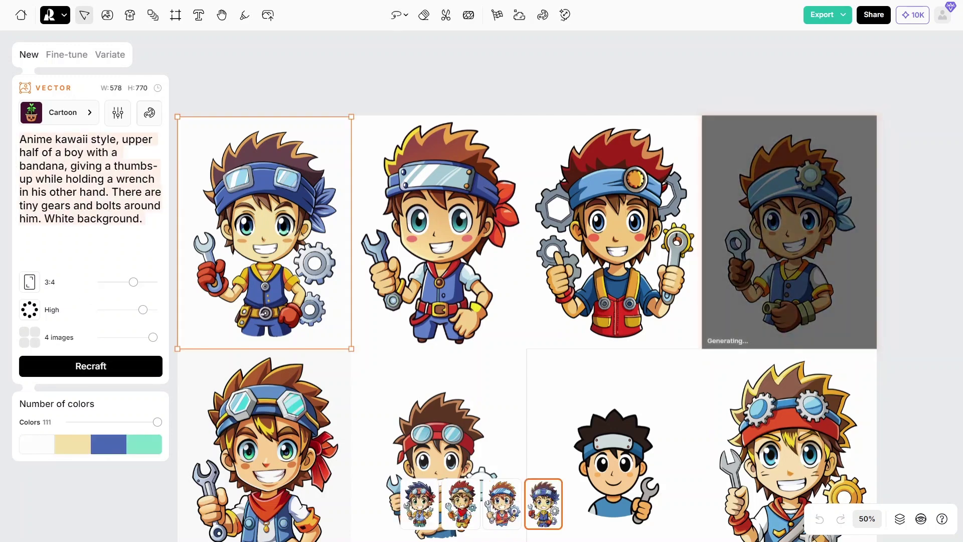
pyautogui.write('Anime kawaii style, upper half of a girl wearing a witch hat, holding a small black cat in her arms. Stars and crescent moons surround them. White background.')
pyautogui.click(91, 366)
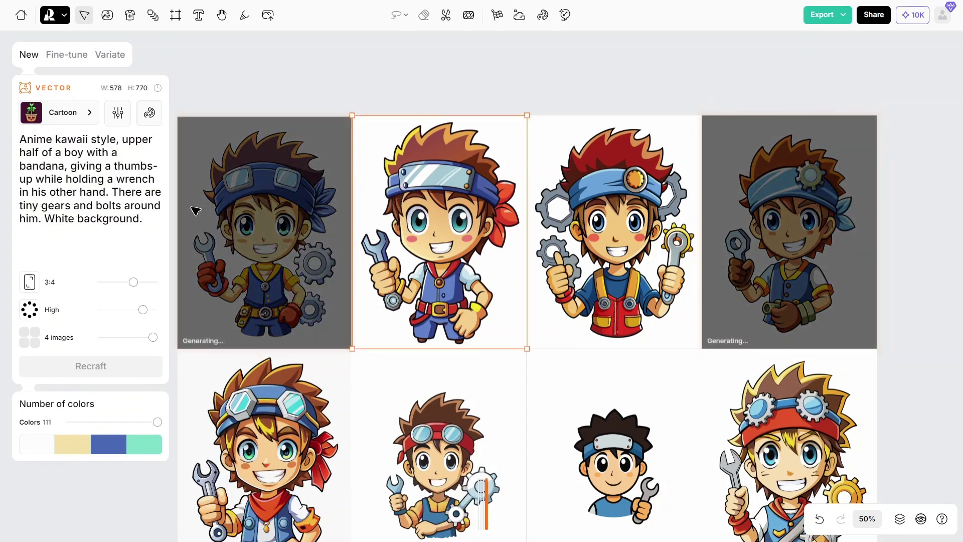
# Replace the second image's prompt with the witch-hat girl holding a small black cat and regenerate it
pyautogui.hotkey('ctrl', 'a')
pyautogui.write('Anime kawaii style, upper half of a girl wearing a witch hat, holding a small black cat in her arms. Stars and crescent moons surround them. White background.')
pyautogui.click(90, 379)
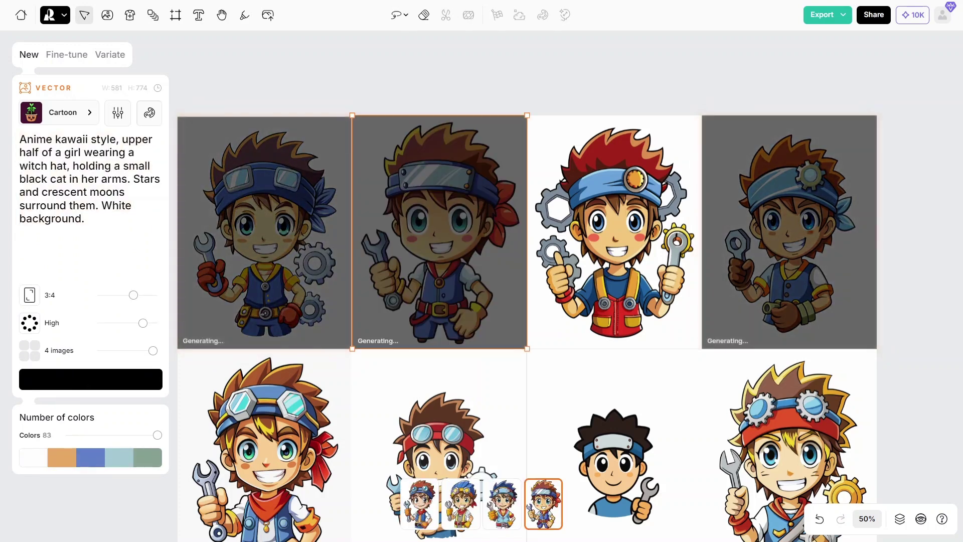
# Replace the third image's prompt with the witch-hat girl holding a small black cat and regenerate it
pyautogui.click(615, 231)
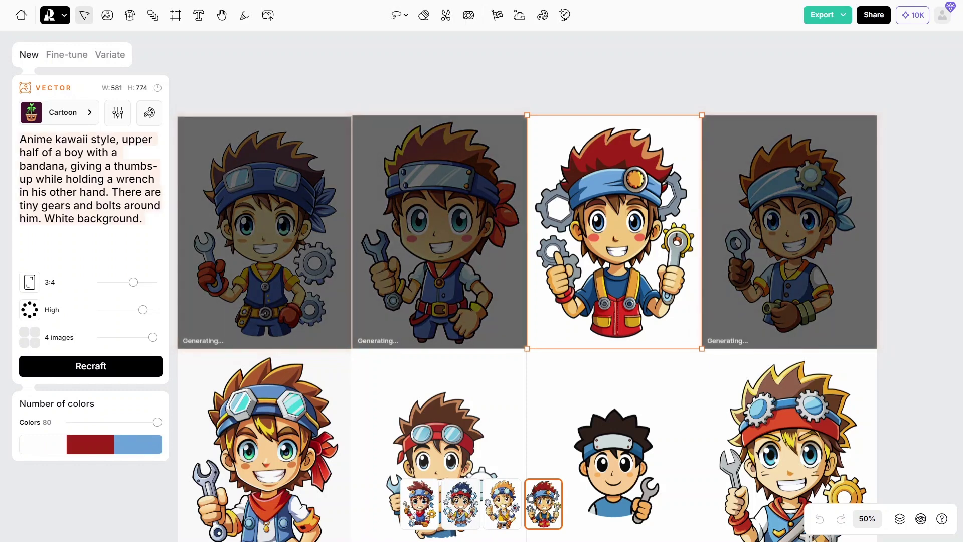
pyautogui.hotkey('ctrl', 'a')
pyautogui.write('Anime kawaii style, upper half of a girl wearing a witch hat, holding a small black cat in her arms. Stars and crescent moons surround them. White background.')
pyautogui.click(90, 380)
# Replace the fifth image's prompt with the witch-hat girl holding a small black cat and regenerate it
pyautogui.scroll(-2, 294, 301)
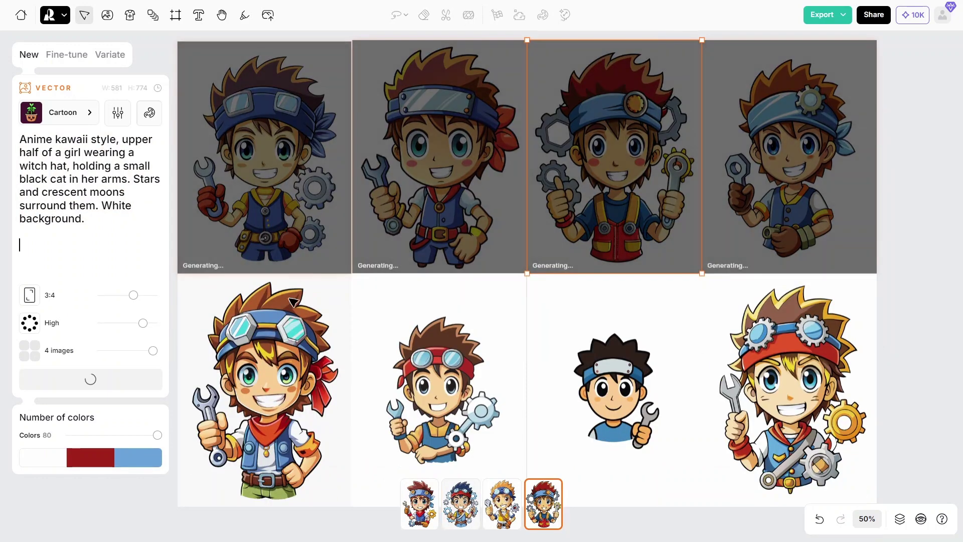
pyautogui.click(294, 301)
pyautogui.hotkey('ctrl', 'a')
pyautogui.write('Anime kawaii style, upper half of a girl wearing a witch hat, holding a small black cat in her arms. Stars and crescent moons surround them. White background.')
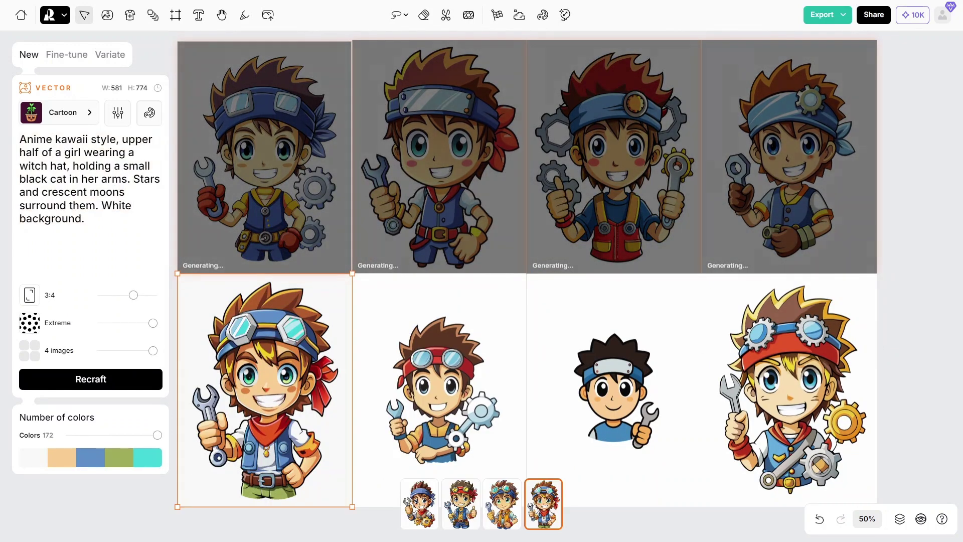
pyautogui.click(91, 379)
# Replace the sixth image's prompt with the witch-hat girl holding a small black cat and regenerate it
pyautogui.click(463, 316)
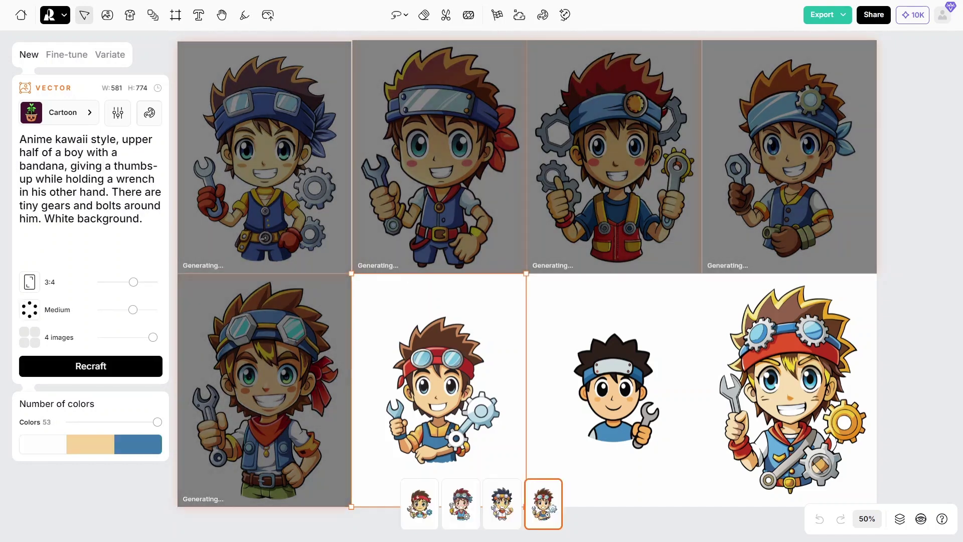
pyautogui.hotkey('ctrl', 'a')
pyautogui.write('Anime kawaii style, upper half of a girl wearing a witch hat, holding a small black cat in her arms. Stars and crescent moons surround them. White background.')
pyautogui.click(91, 380)
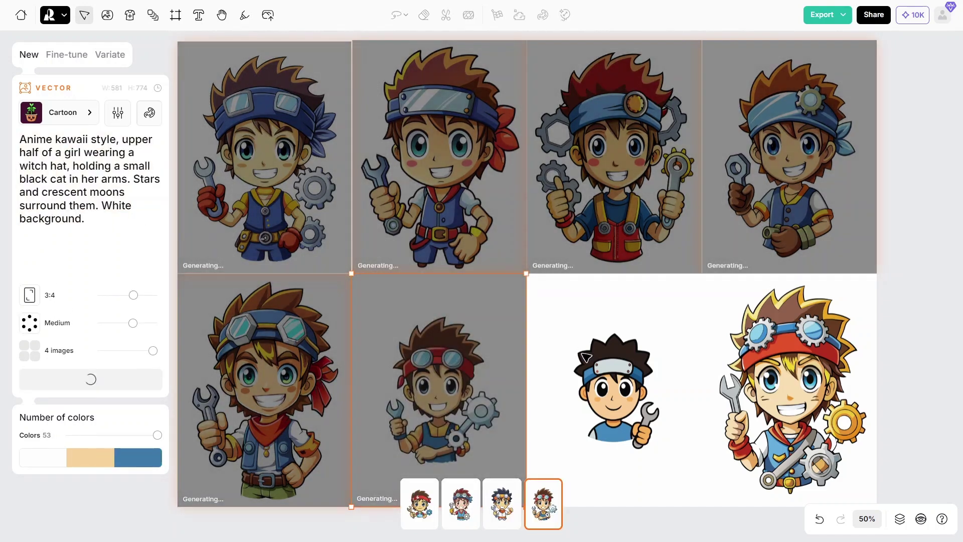
# Replace the seventh image's prompt with the witch-hat girl holding a small black cat and regenerate it
pyautogui.click(586, 357)
pyautogui.hotkey('ctrl', 'a')
pyautogui.write('Anime kawaii style, upper half of a girl wearing a witch hat, holding a small black cat in her arms. Stars and crescent moons surround them. White background.')
pyautogui.click(91, 379)
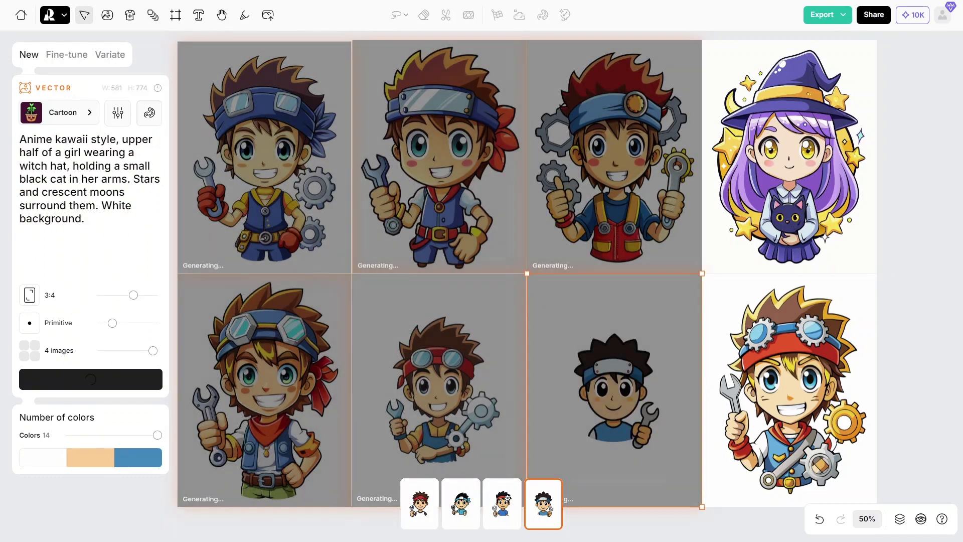
# Reset the eighth image's detail level to unspecified, replace its prompt with the witch-hat girl holding a small black cat and regenerate it
pyautogui.click(712, 409)
pyautogui.moveTo(112, 310)
pyautogui.mouseDown()
pyautogui.moveTo(143, 312)
pyautogui.moveTo(102, 309)
pyautogui.mouseUp()
pyautogui.hotkey('ctrl', 'a')
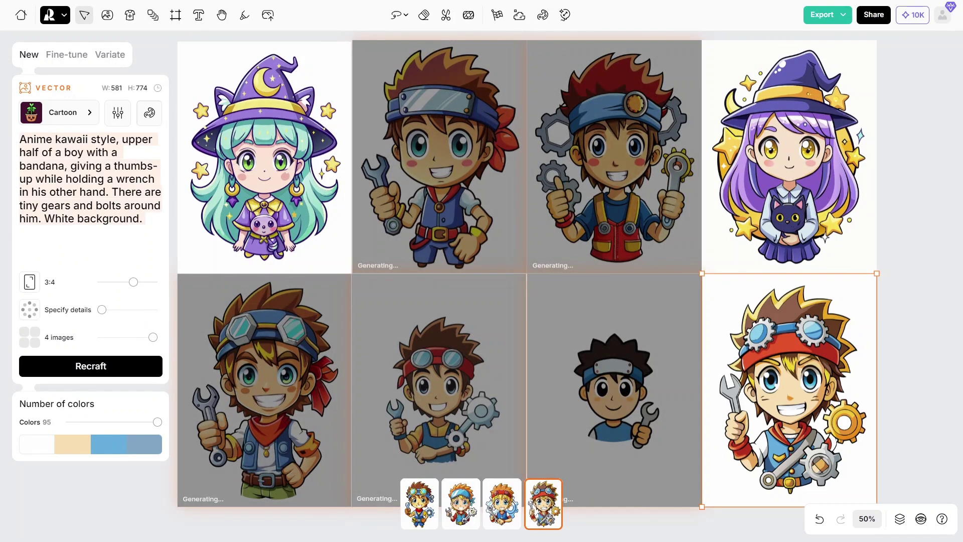
pyautogui.write('Anime kawaii style, upper half of a girl wearing a witch hat, holding a small black cat in her arms. Stars and crescent moons surround them. White background.')
pyautogui.press('Return')
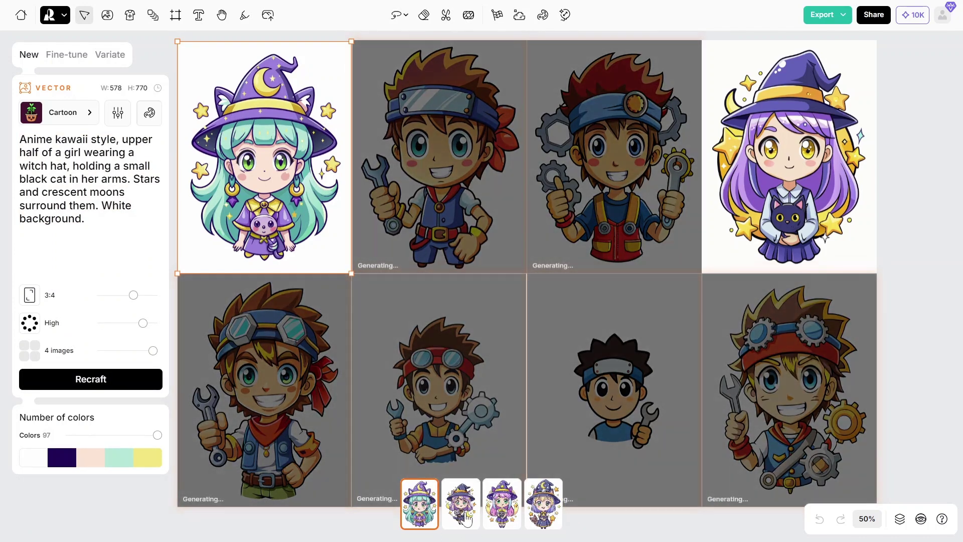
# Review the first witch girl's other generated variants and keep the fourth one
pyautogui.click(461, 507)
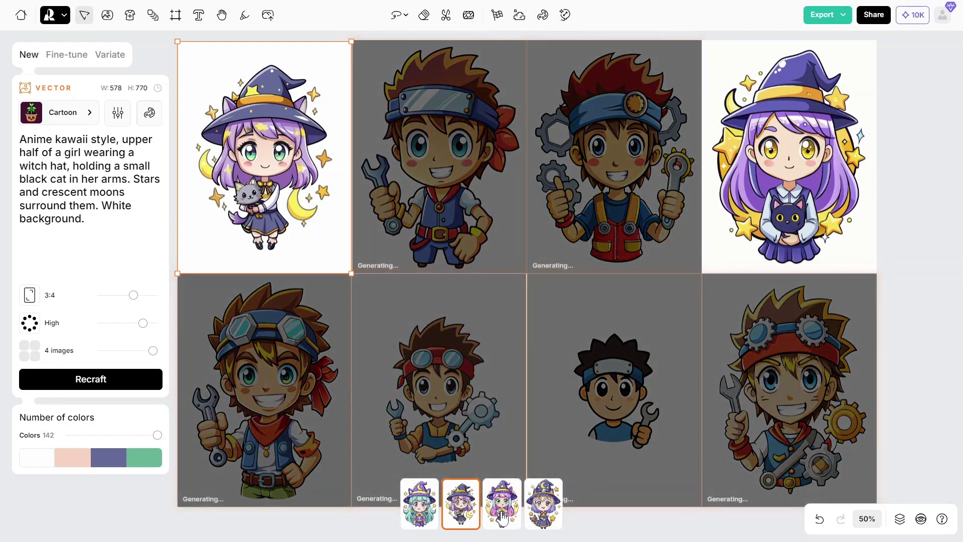
pyautogui.click(502, 515)
pyautogui.click(542, 509)
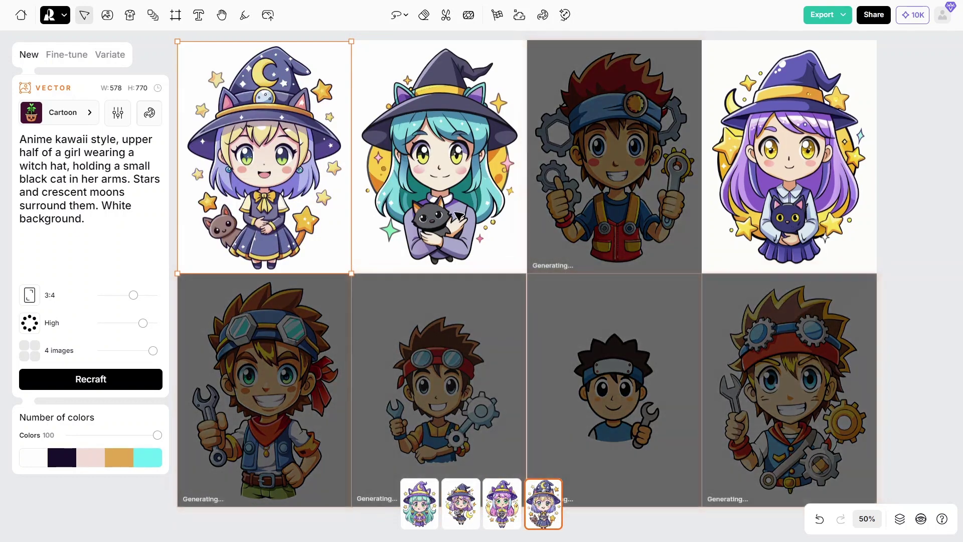
# Compare the second witch girl's generated variants and keep the fourth one, with purple hair and a brown cat
pyautogui.click(458, 216)
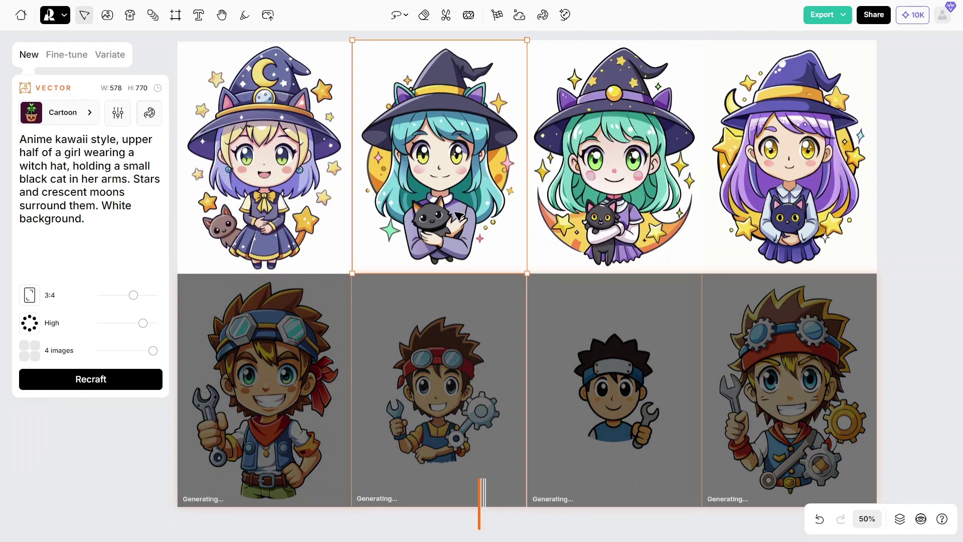
pyautogui.click(466, 513)
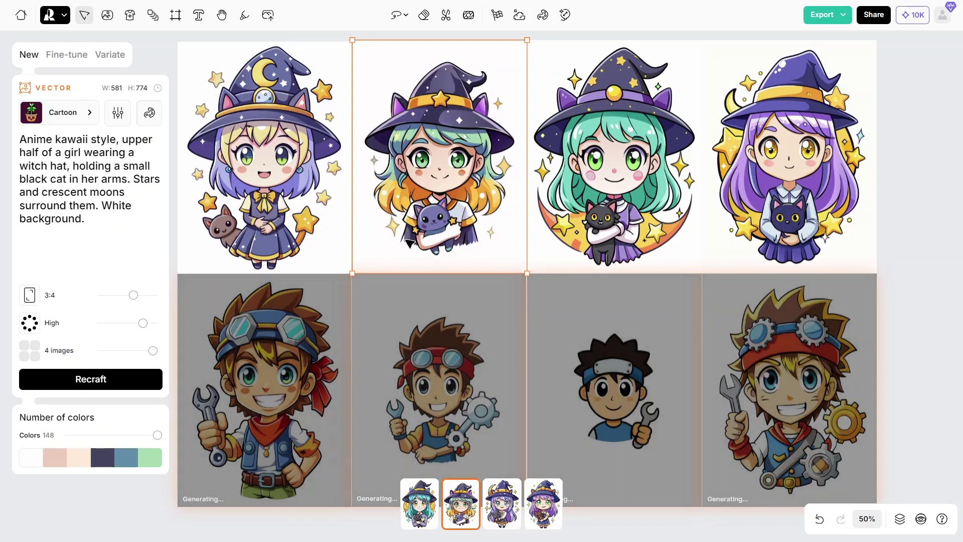
pyautogui.click(507, 512)
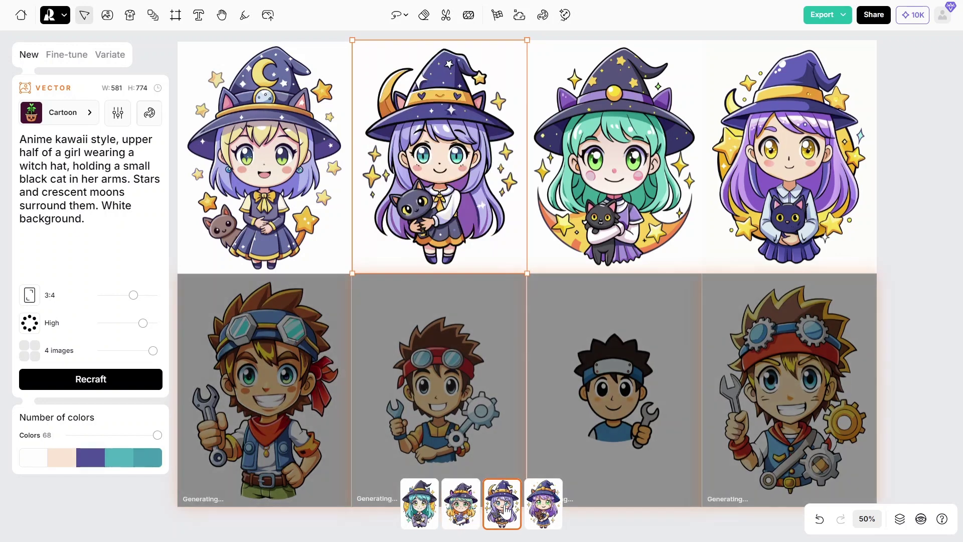
pyautogui.click(537, 510)
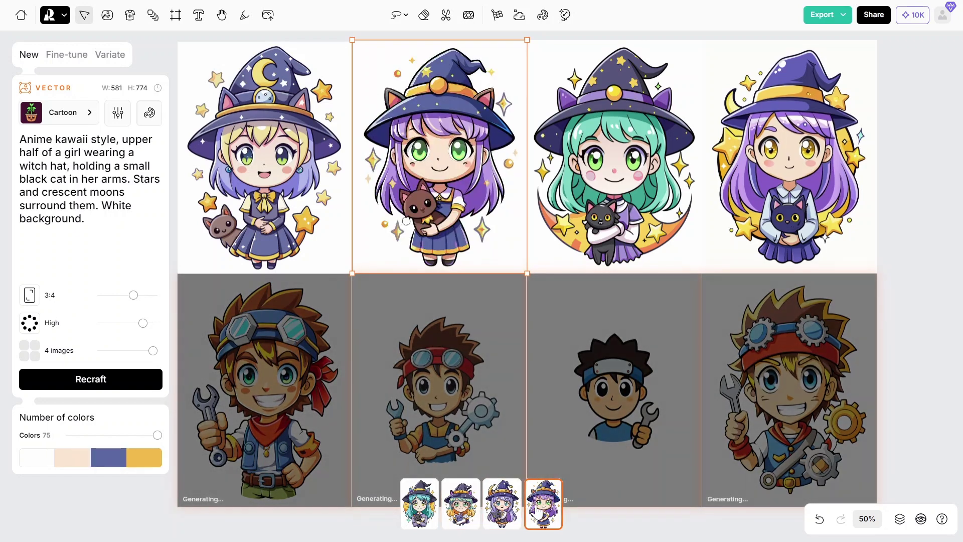
# Check the account's subscription and credit renewal details
pyautogui.click(905, 20)
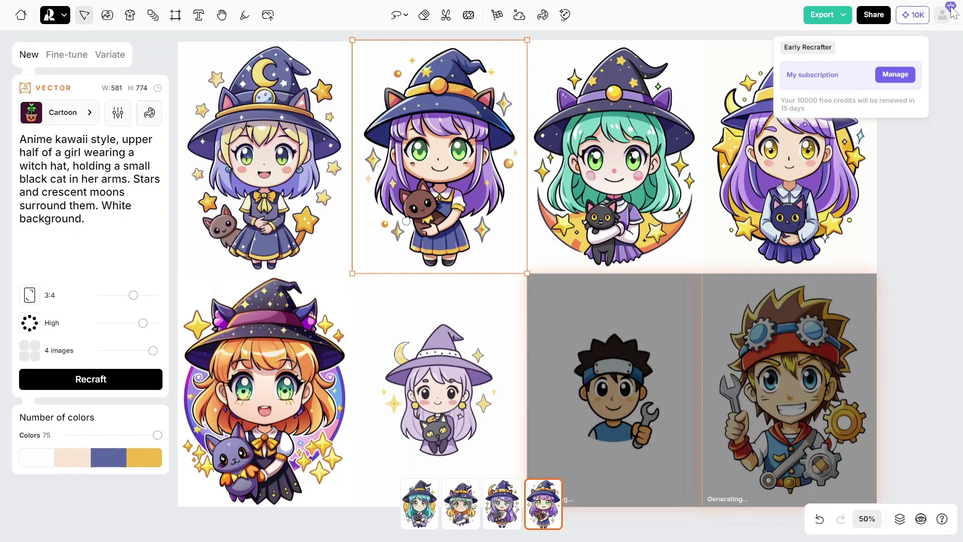
pyautogui.click(926, 180)
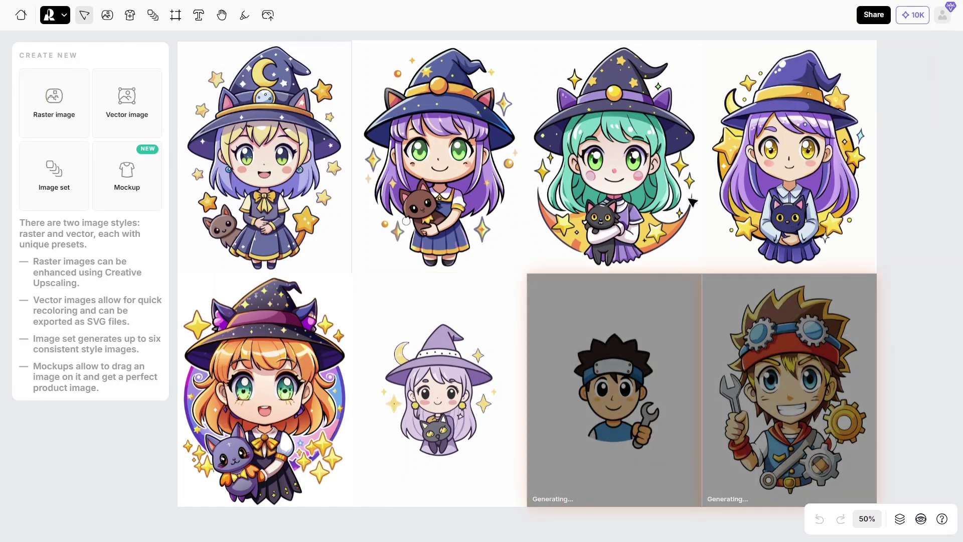
# Remove the background from the third image in the upper row, the green-haired witch girl
pyautogui.click(629, 204)
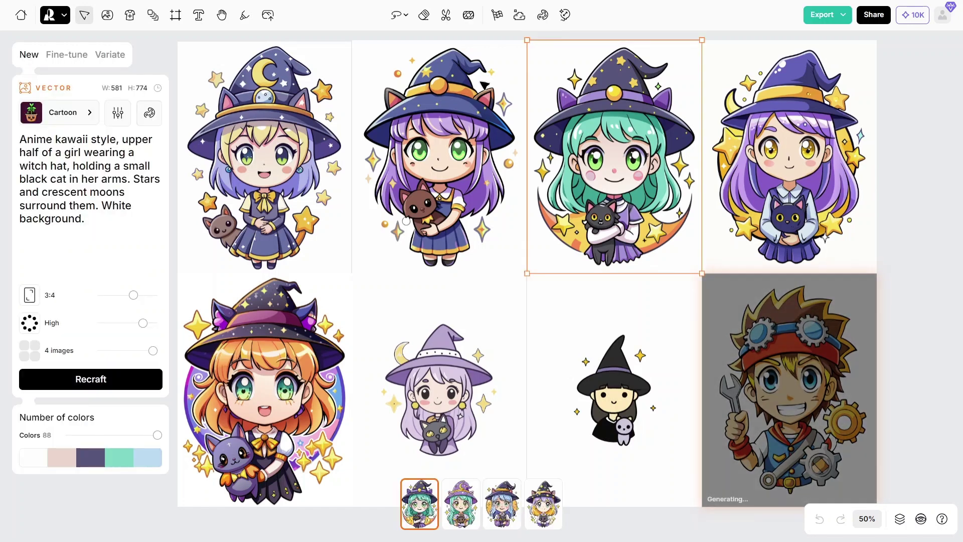
pyautogui.click(446, 15)
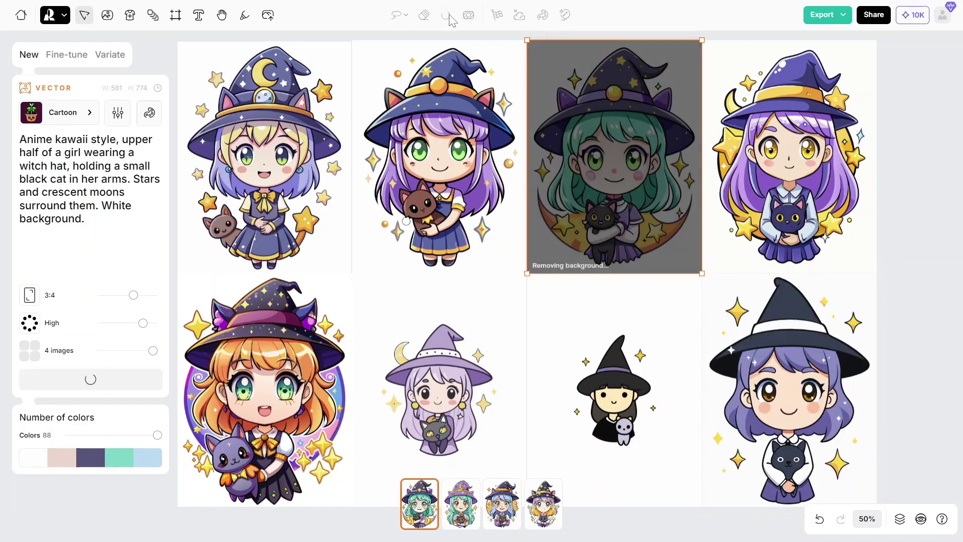
# Compare the fourth image's variants, keep the first purple-haired witch girl and remove her background
pyautogui.click(778, 206)
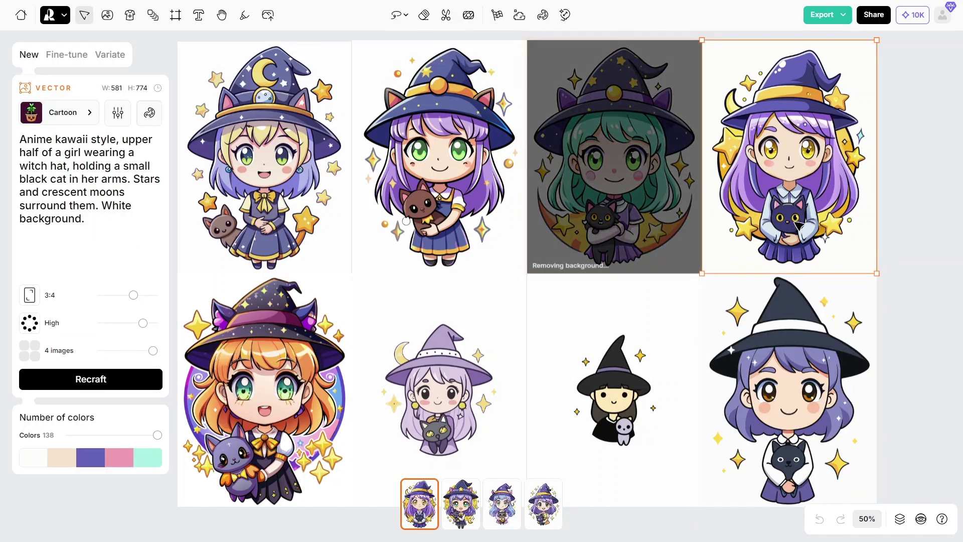
pyautogui.click(461, 503)
pyautogui.click(502, 504)
pyautogui.click(527, 511)
pyautogui.click(502, 510)
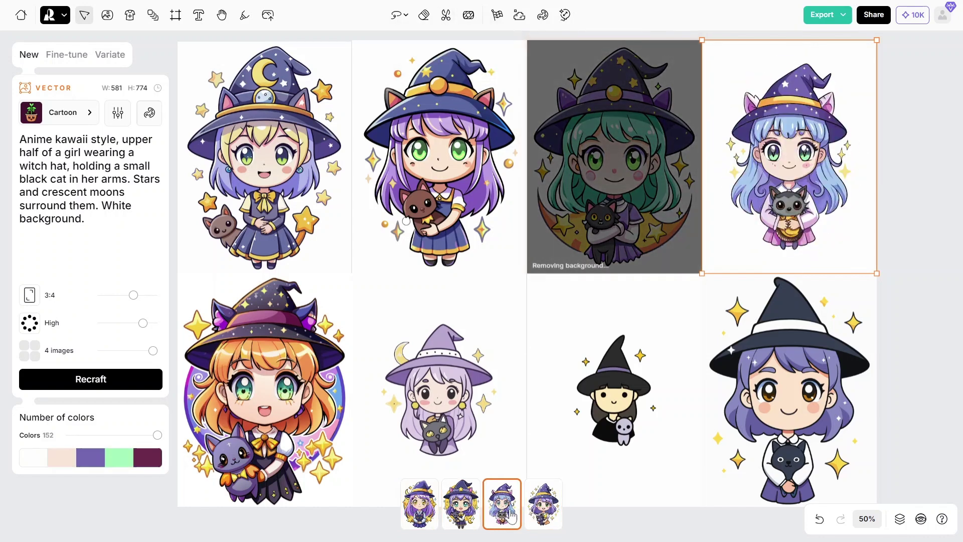
pyautogui.click(424, 512)
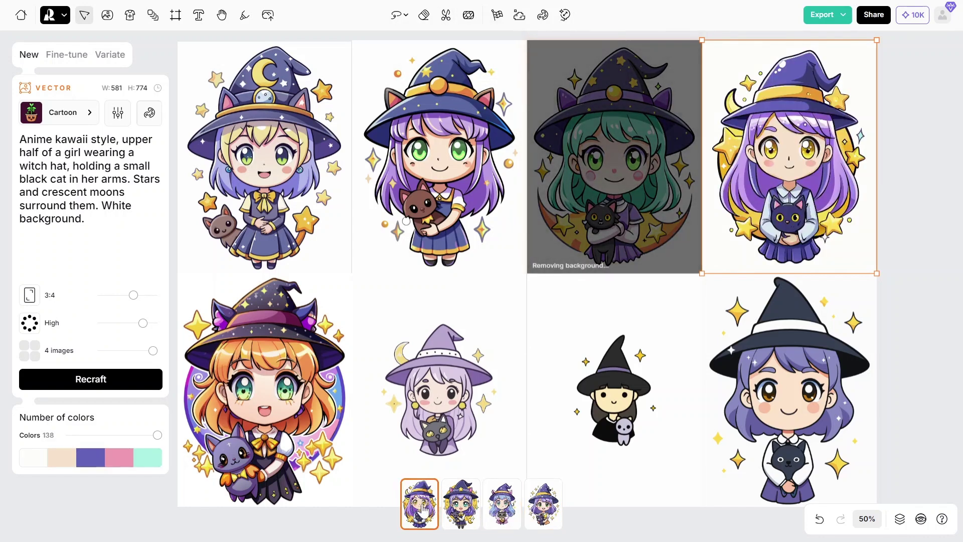
pyautogui.click(446, 15)
# Compare the variants of the Extreme-detail image in the lower row and keep the second, blue-haired witch girl
pyautogui.scroll(-3, 439, 331)
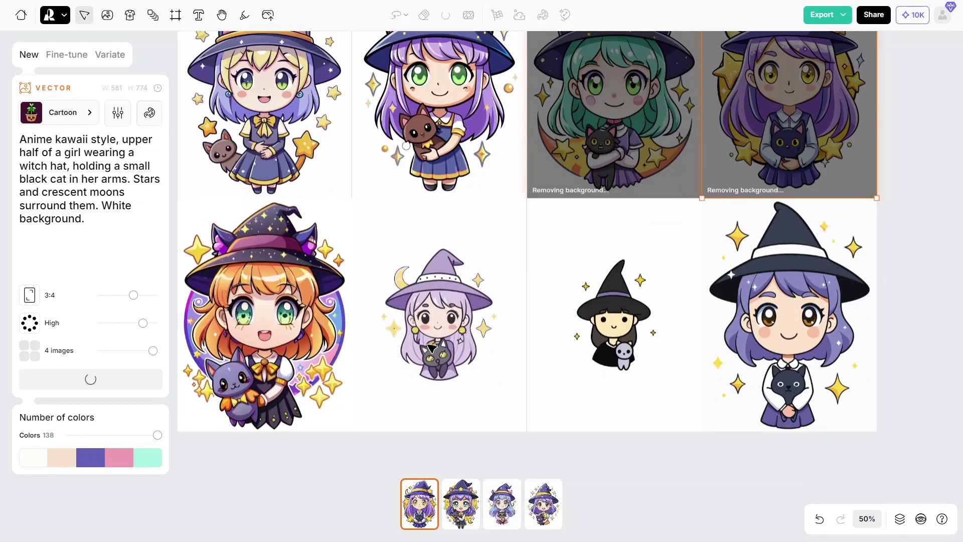
pyautogui.click(351, 408)
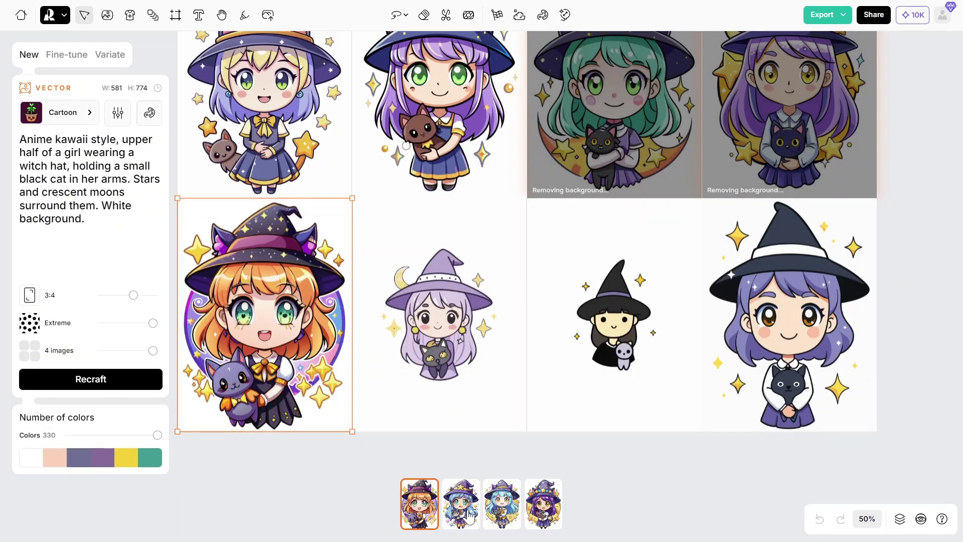
pyautogui.click(475, 508)
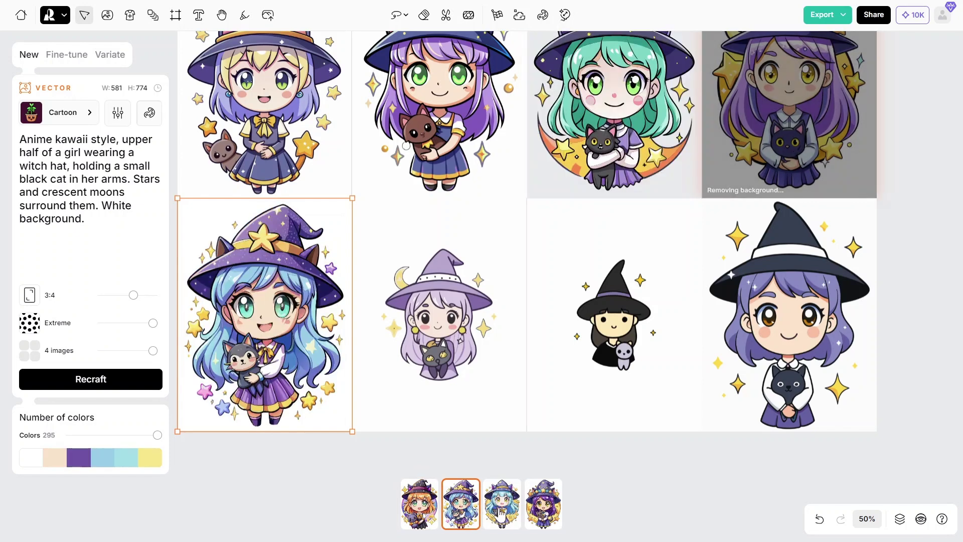
pyautogui.click(504, 514)
pyautogui.click(541, 514)
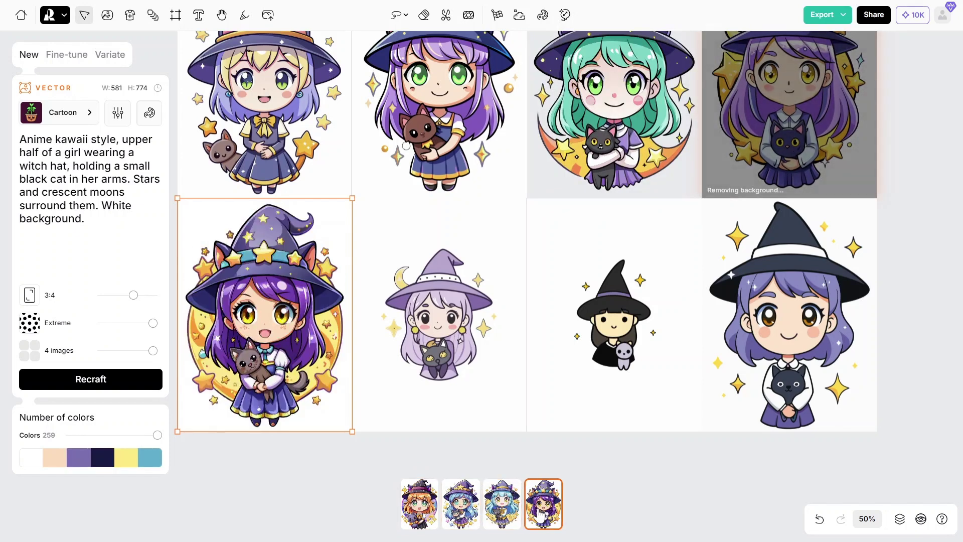
pyautogui.click(472, 514)
# Copy the blue-haired witch girl, paste the copy on empty canvas and enlarge it to 2396 by 3194
pyautogui.rightClick(255, 301)
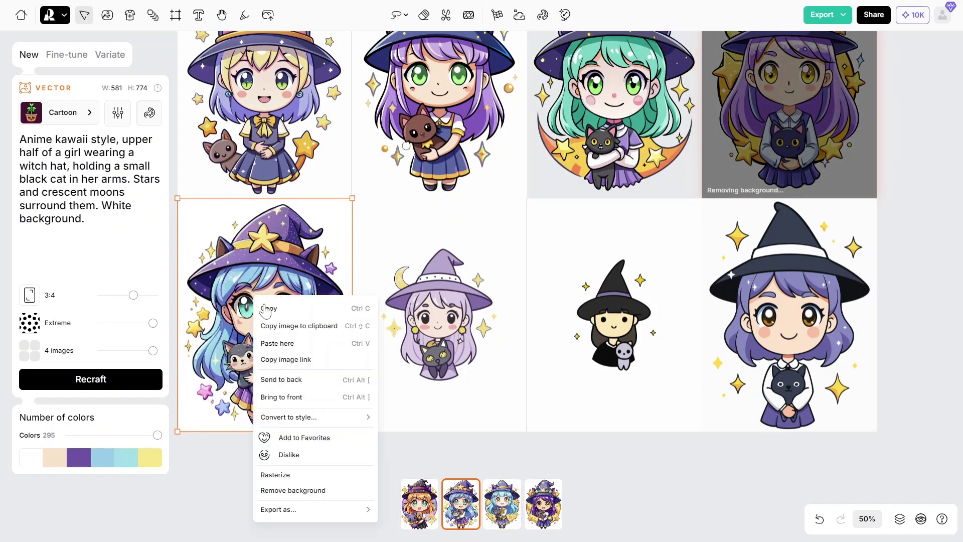
pyautogui.click(325, 384)
pyautogui.rightClick(404, 248)
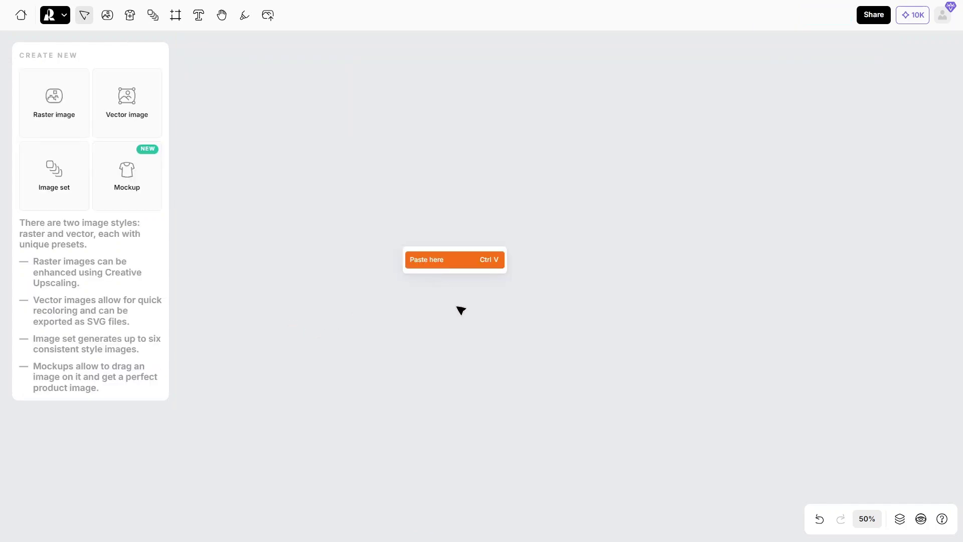
pyautogui.hotkey('ctrl', 'v')
pyautogui.moveTo(461, 310); pyautogui.dragTo(303, 97)
pyautogui.moveTo(433, 276); pyautogui.dragTo(959, 540)
# Erase the pink blush mark on the enlarged girl's right-hand cheek with Erase area
pyautogui.scroll(-3, 541, 312)
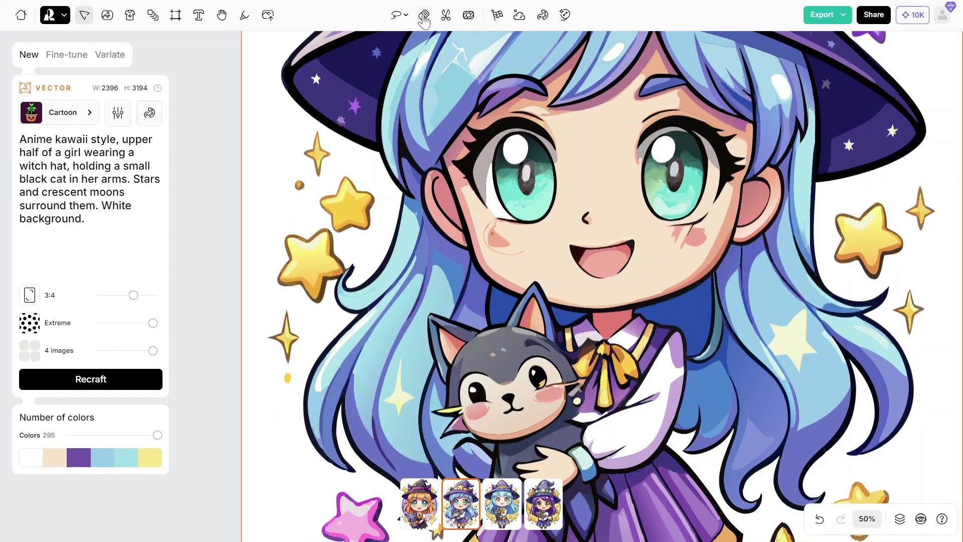
pyautogui.moveTo(693, 246); pyautogui.dragTo(704, 239)
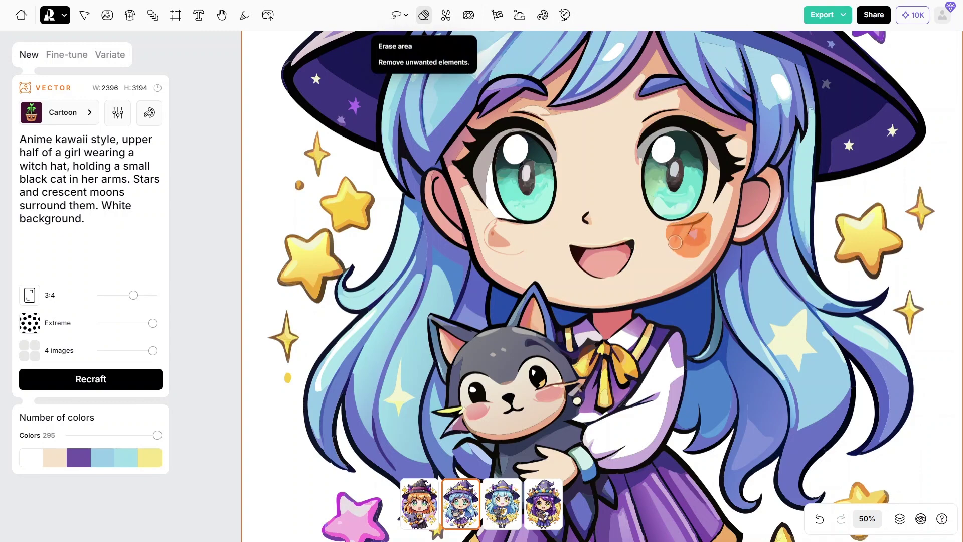
pyautogui.click(698, 231)
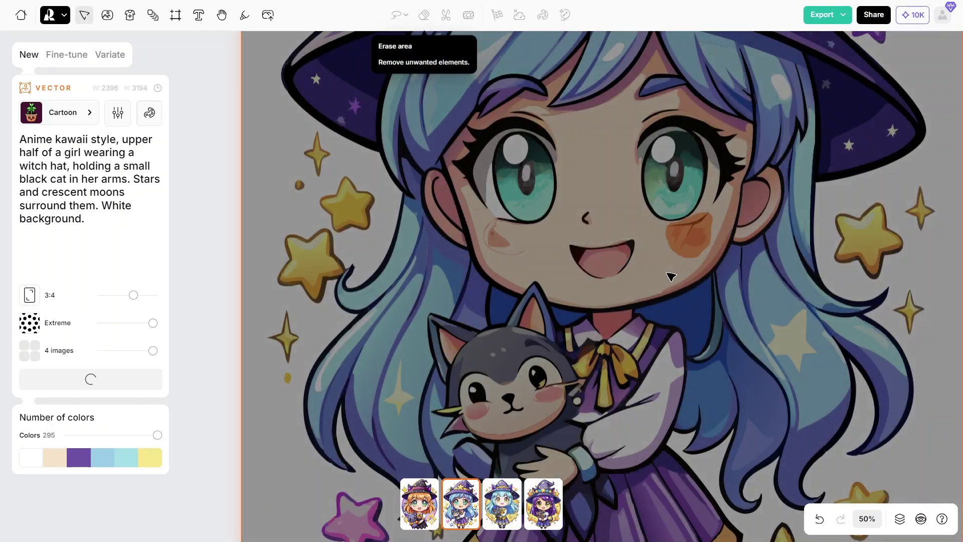
pyautogui.scroll(3, 672, 277)
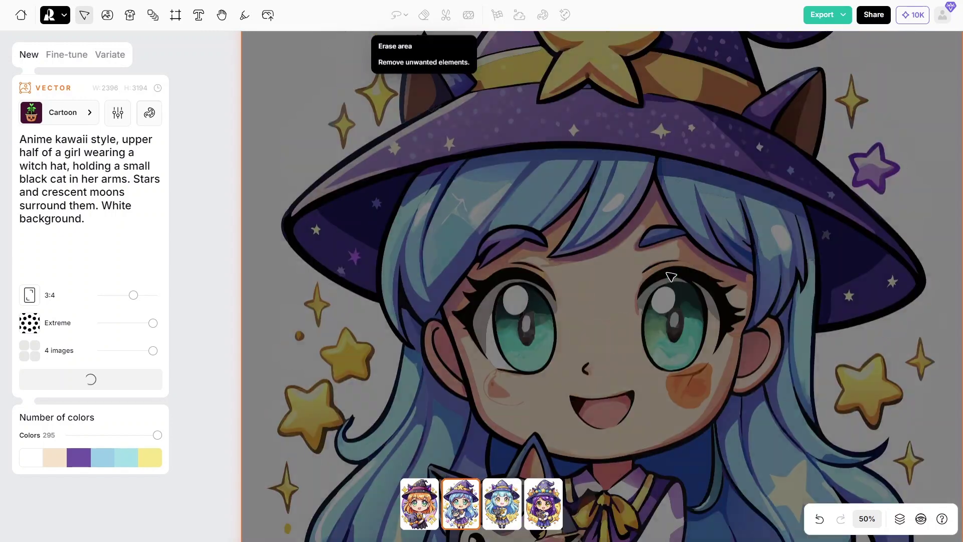
pyautogui.scroll(-10, 671, 277)
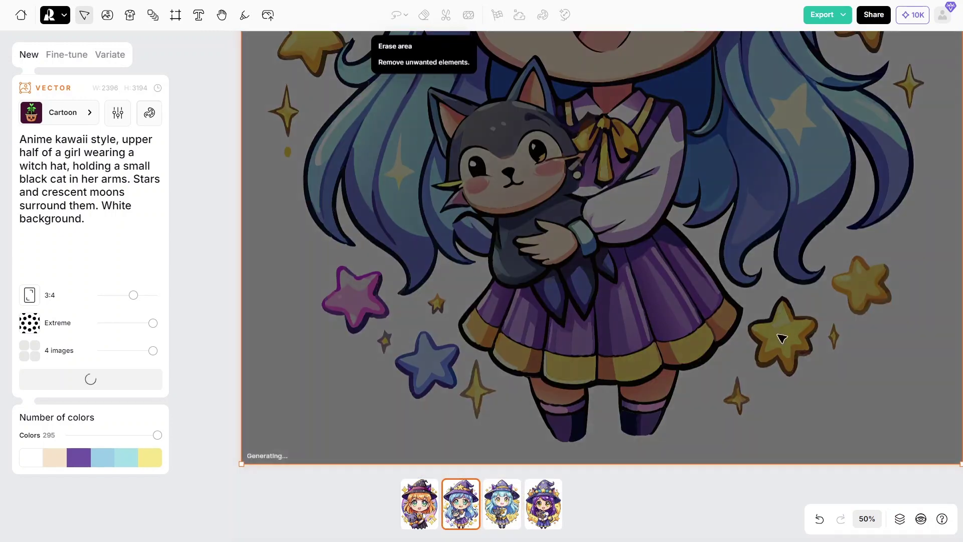
pyautogui.scroll(10, 372, 258)
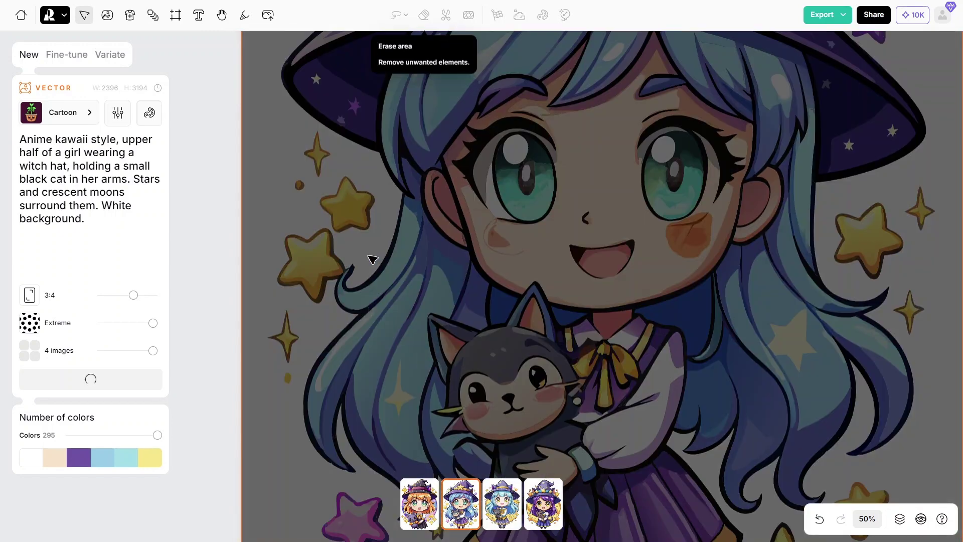
pyautogui.scroll(3, 372, 259)
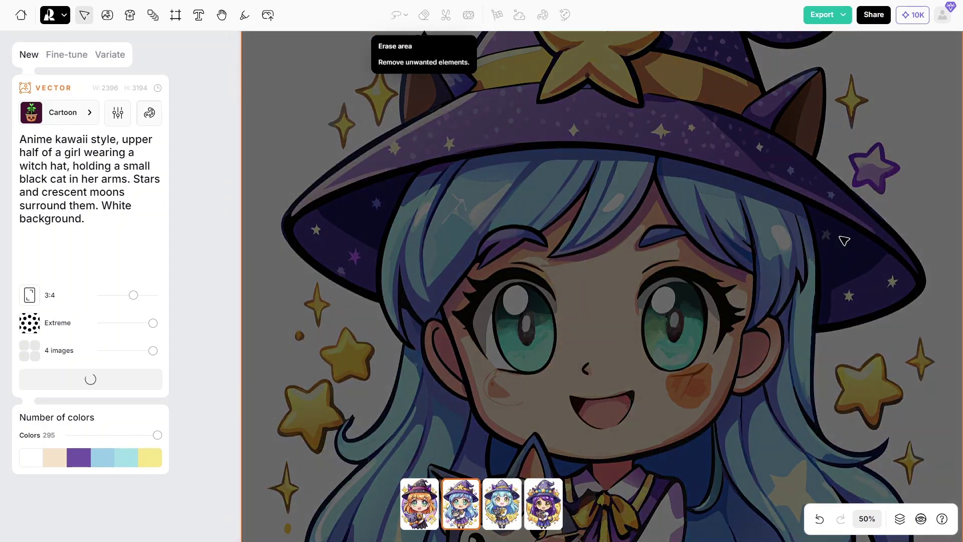
# Erase the pink blush mark on the girl's left-hand cheek with Erase area
pyautogui.scroll(-3, 809, 254)
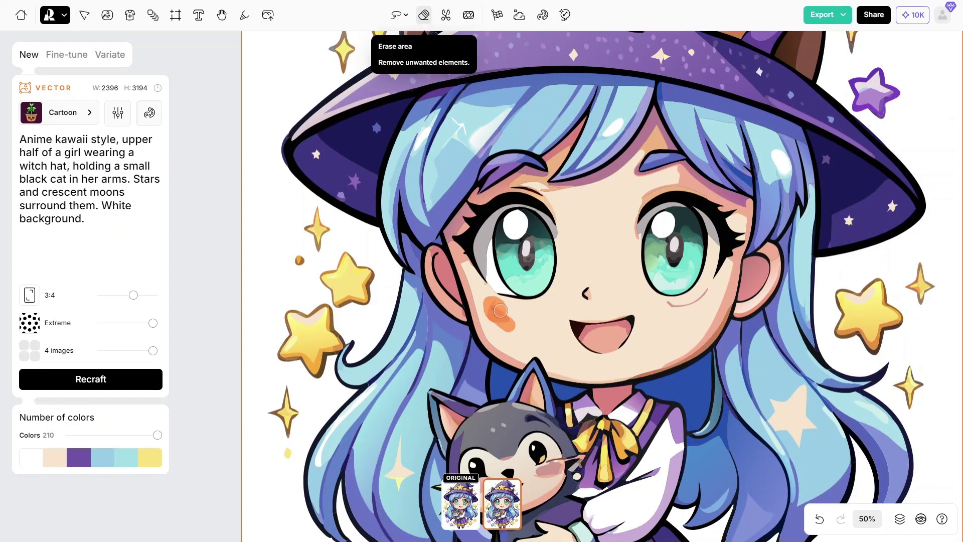
pyautogui.moveTo(490, 316); pyautogui.dragTo(492, 317)
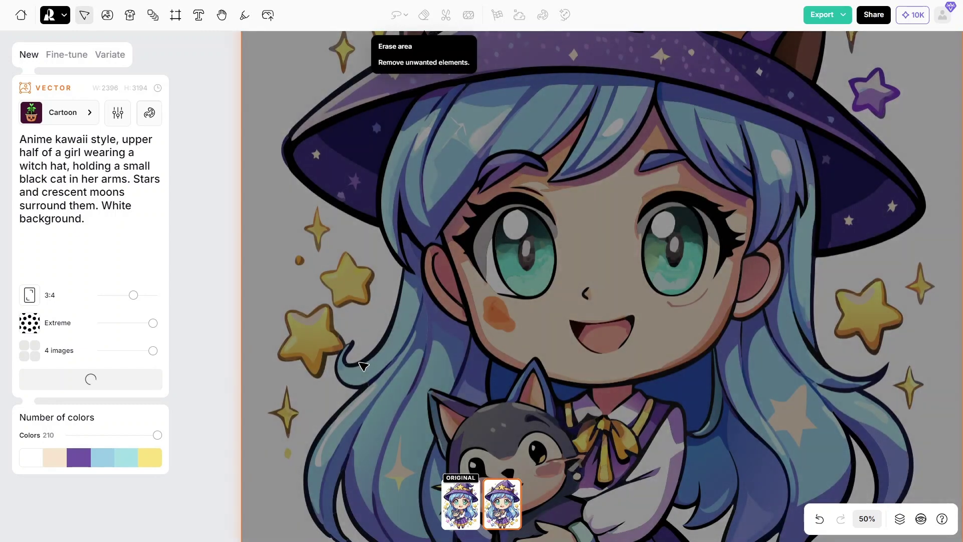
pyautogui.scroll(-3, 364, 367)
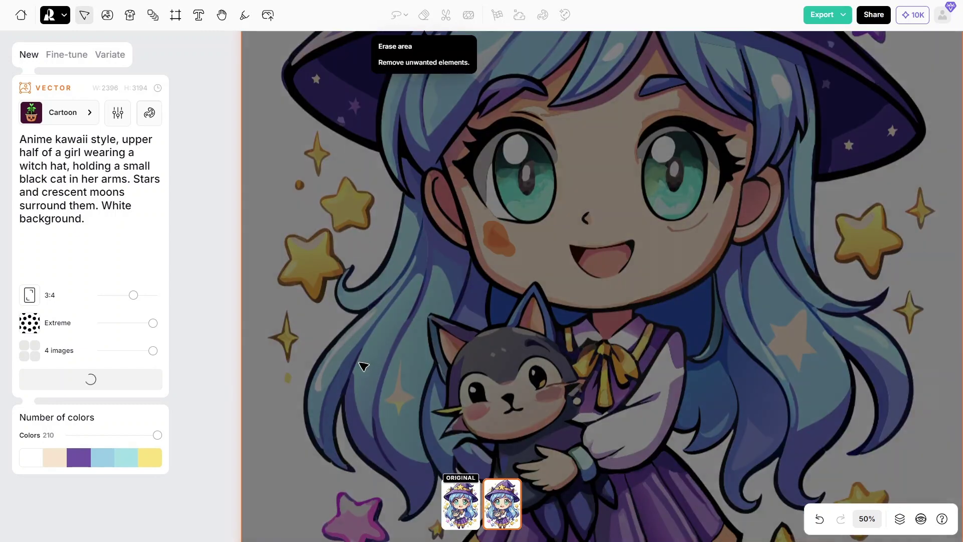
pyautogui.scroll(-1, 364, 366)
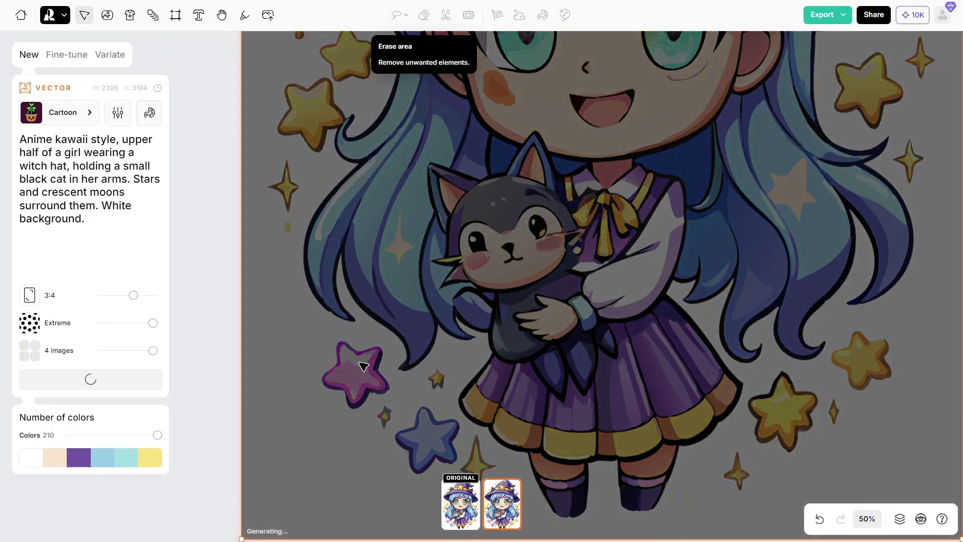
pyautogui.scroll(-4, 362, 366)
pyautogui.scroll(2, 362, 366)
pyautogui.scroll(2, 364, 367)
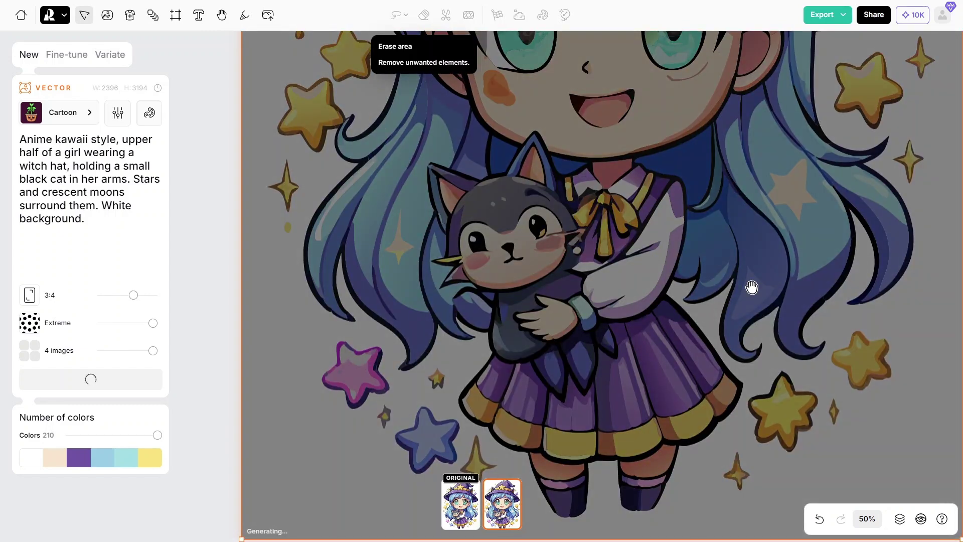
# Erase the leftover curved line below the girl's right-hand eye with Erase area
pyautogui.scroll(5, 630, 323)
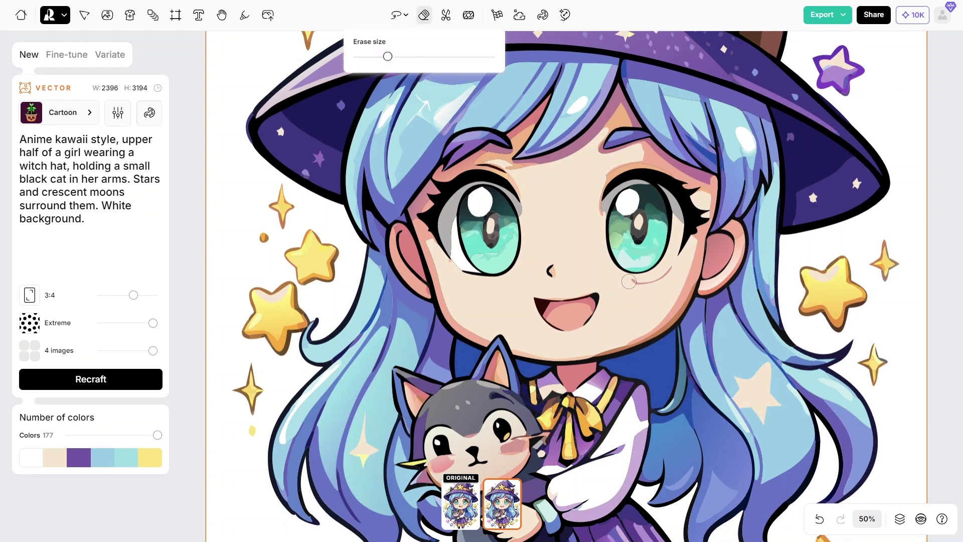
pyautogui.moveTo(672, 270); pyautogui.dragTo(671, 271)
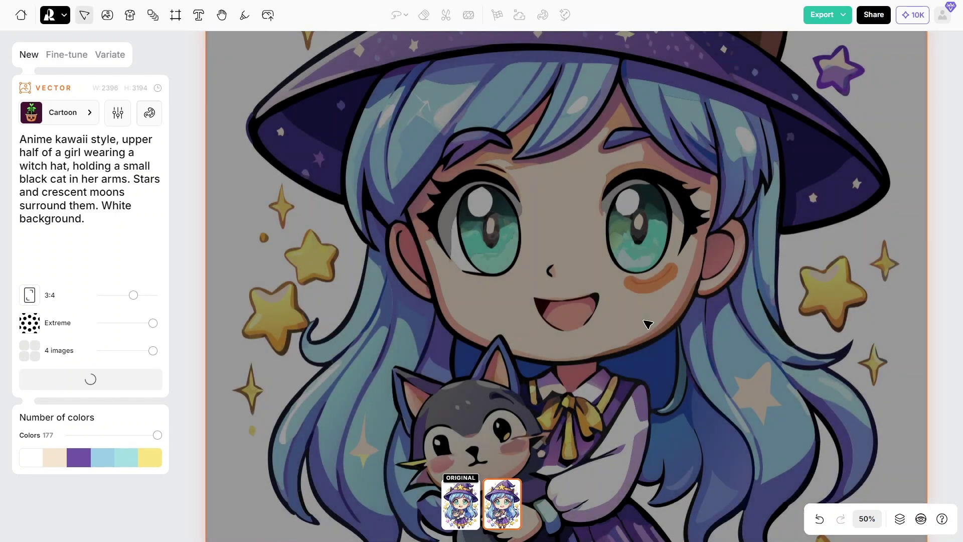
pyautogui.scroll(10, 648, 324)
pyautogui.press('h')
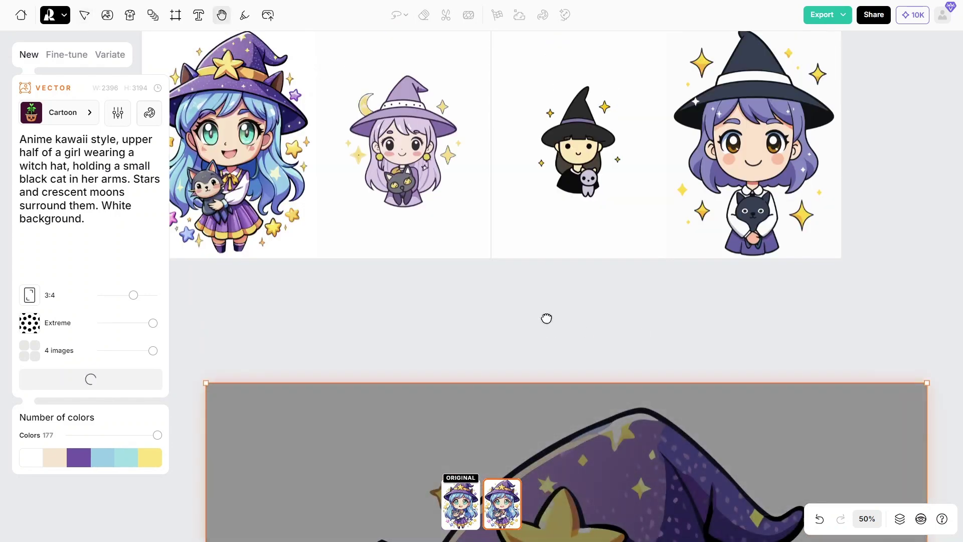
pyautogui.moveTo(547, 318); pyautogui.dragTo(588, 390)
pyautogui.scroll(-10, 590, 392)
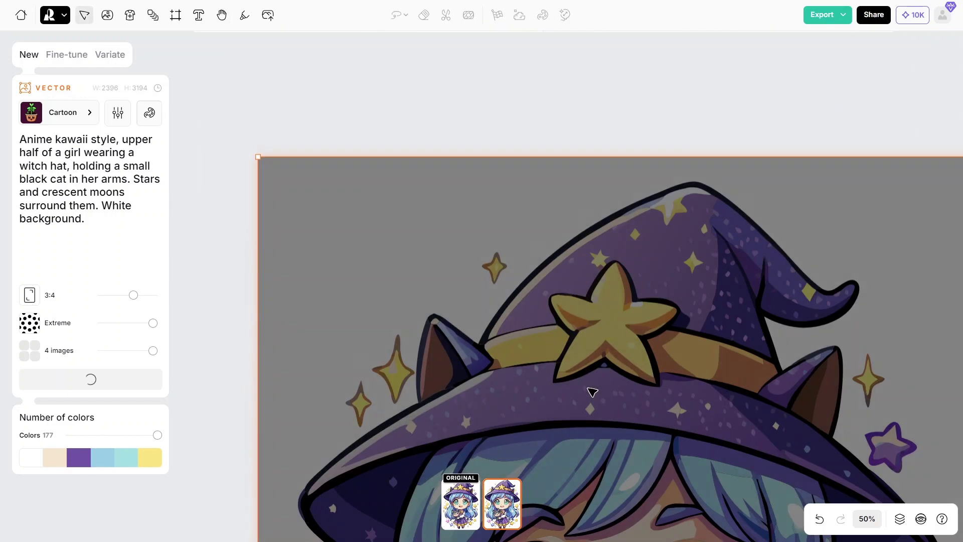
# Switch the medium-detail witch image to its pink-haired variant and remove that variant's background
pyautogui.press('v')
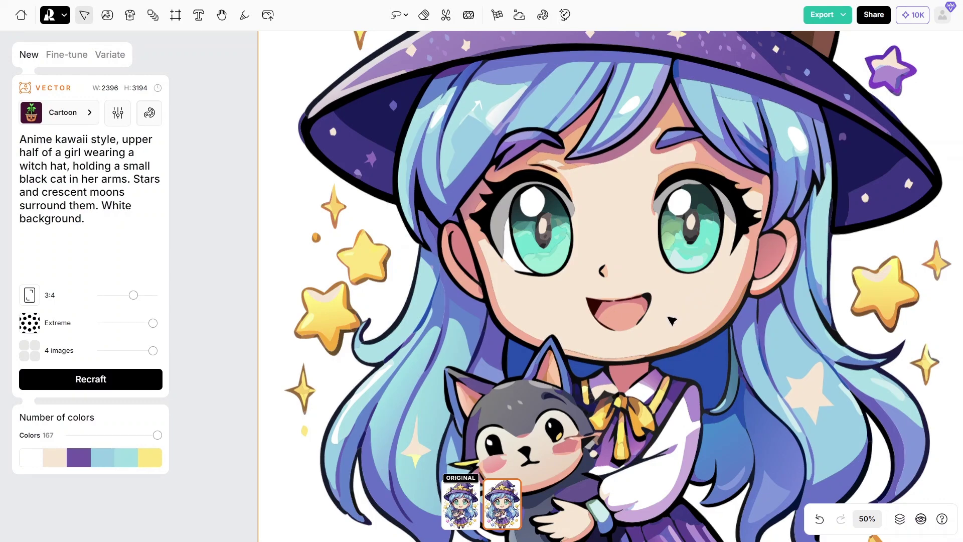
pyautogui.press('Escape')
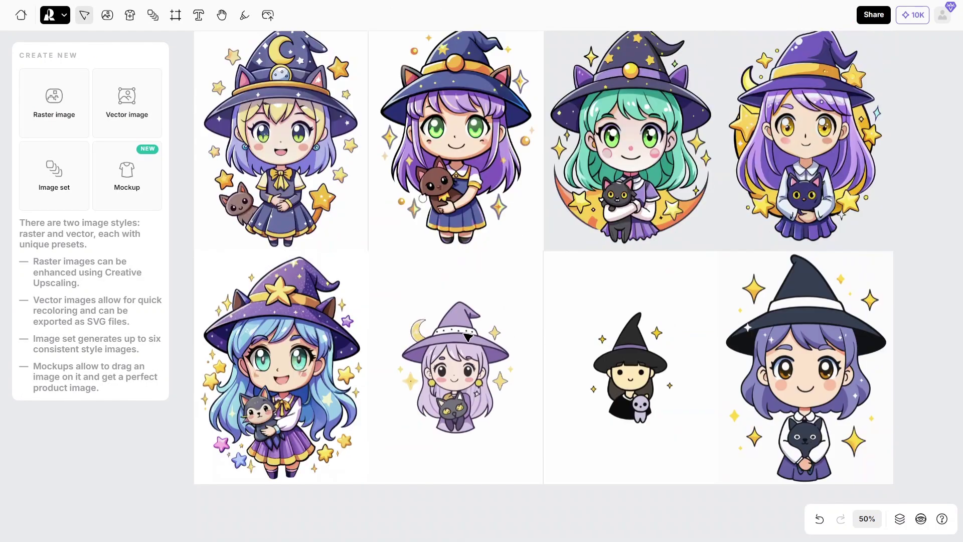
pyautogui.click(466, 335)
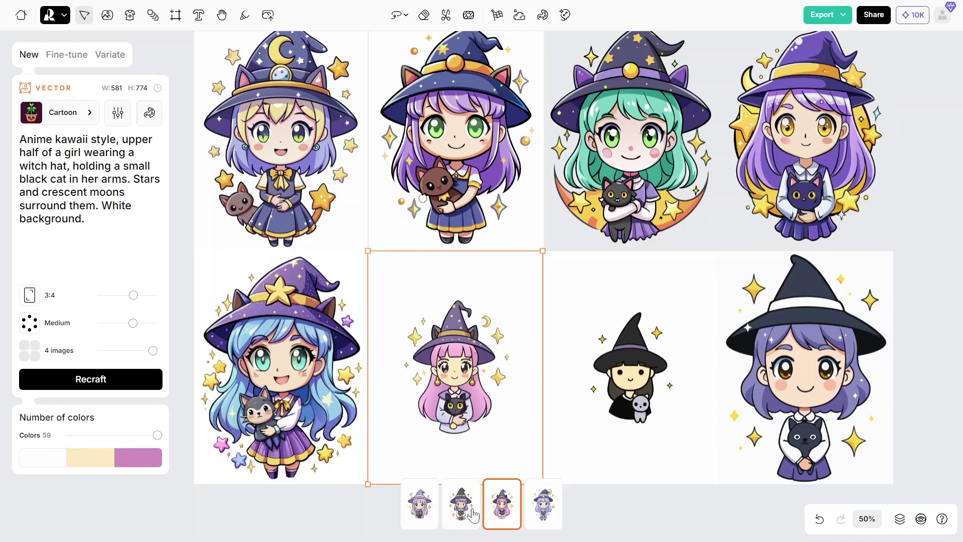
pyautogui.click(443, 19)
# Place the background-free green-haired girl on top of the purple-haired girl in the neighbouring column
pyautogui.scroll(3, 577, 251)
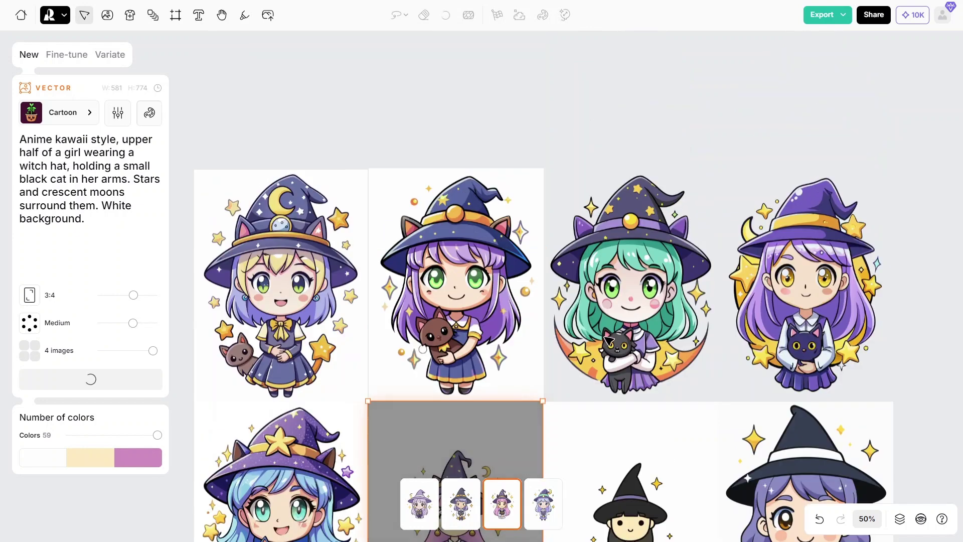
pyautogui.click(627, 307)
pyautogui.rightClick(627, 307)
pyautogui.click(652, 405)
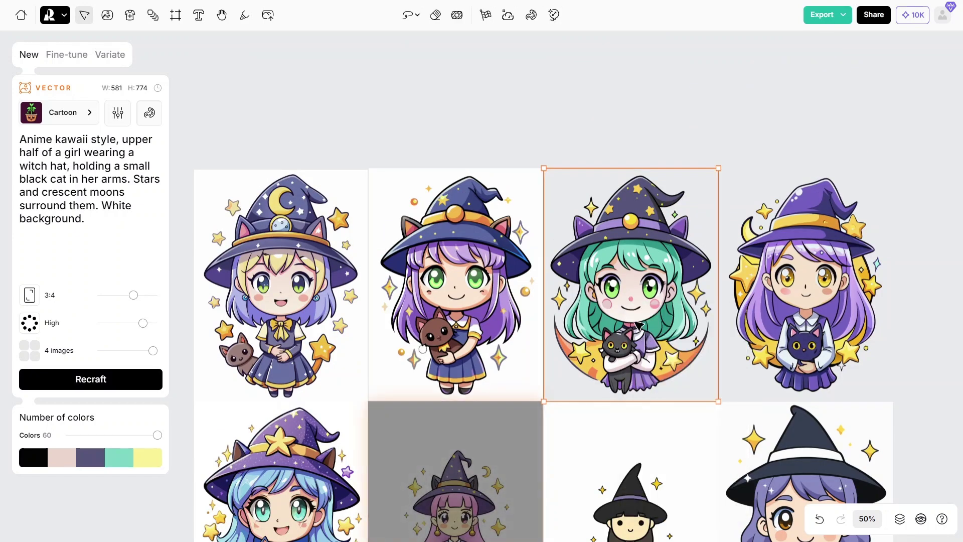
pyautogui.moveTo(635, 322); pyautogui.dragTo(457, 281)
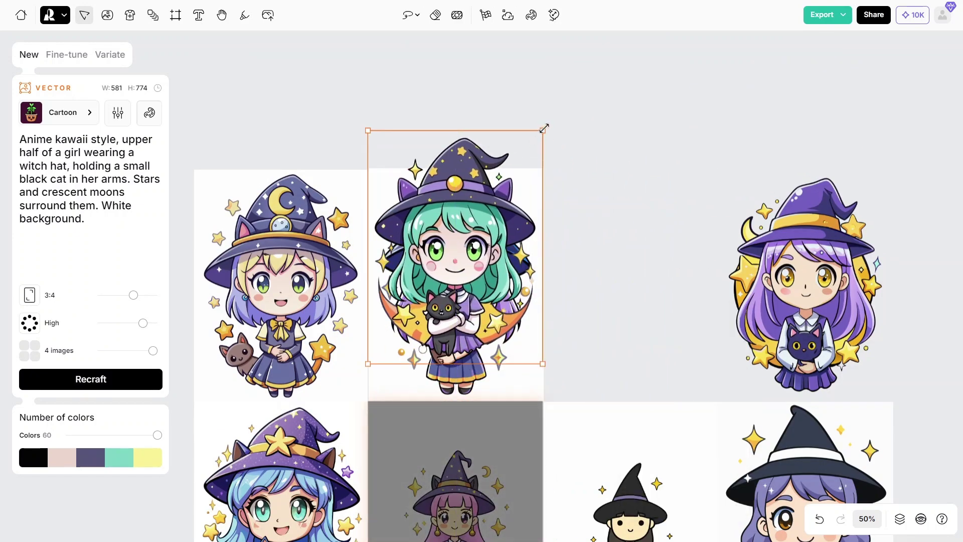
# Enlarge the overlapping green-haired girl, then scale her back down to 587 by 783
pyautogui.moveTo(542, 125); pyautogui.dragTo(631, 35)
pyautogui.moveTo(538, 257)
pyautogui.mouseDown()
pyautogui.moveTo(494, 271)
pyautogui.moveTo(542, 266)
pyautogui.moveTo(523, 264)
pyautogui.mouseUp()
pyautogui.moveTo(631, 48); pyautogui.dragTo(544, 174)
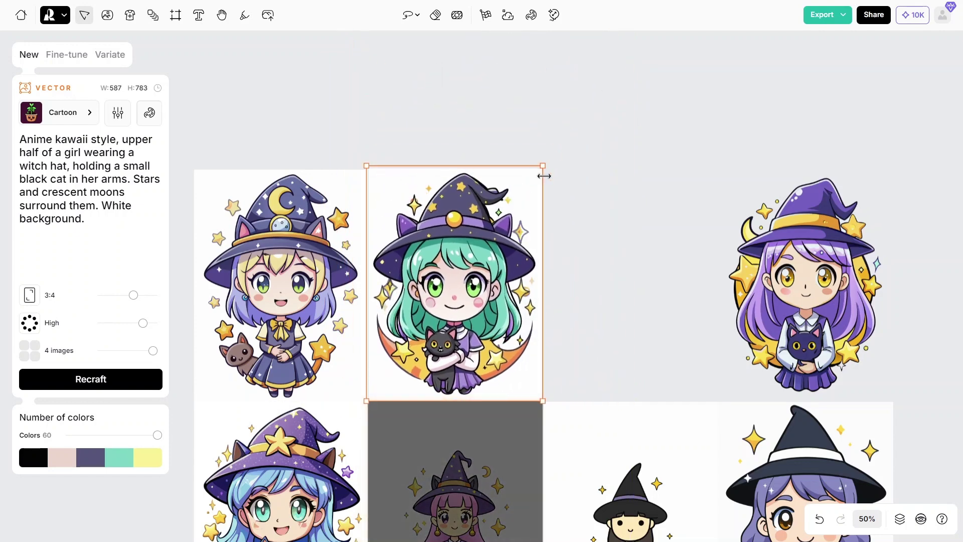
# Move the green-haired girl back into the empty third spot of the upper row
pyautogui.moveTo(454, 277); pyautogui.dragTo(600, 283)
pyautogui.moveTo(799, 282)
pyautogui.mouseDown()
pyautogui.moveTo(385, 295)
pyautogui.moveTo(289, 340)
pyautogui.moveTo(278, 405)
pyautogui.moveTo(446, 304)
pyautogui.moveTo(799, 288)
pyautogui.mouseUp()
pyautogui.rightClick(430, 294)
pyautogui.press('Escape')
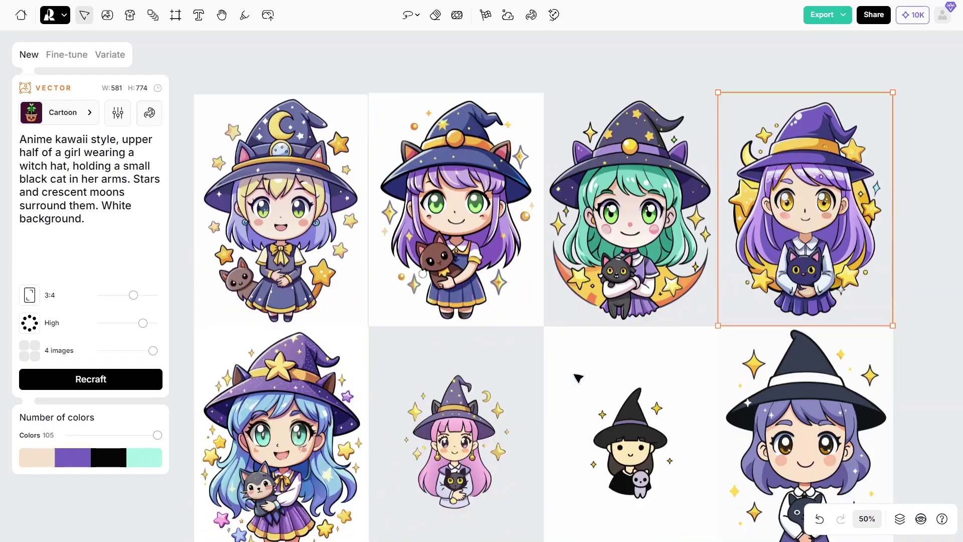
# Select the background-free pink-haired girl and open the export resolution options for her
pyautogui.scroll(-5, 578, 379)
pyautogui.click(494, 304)
pyautogui.moveTo(454, 304); pyautogui.dragTo(479, 302)
pyautogui.click(511, 334)
pyautogui.click(822, 16)
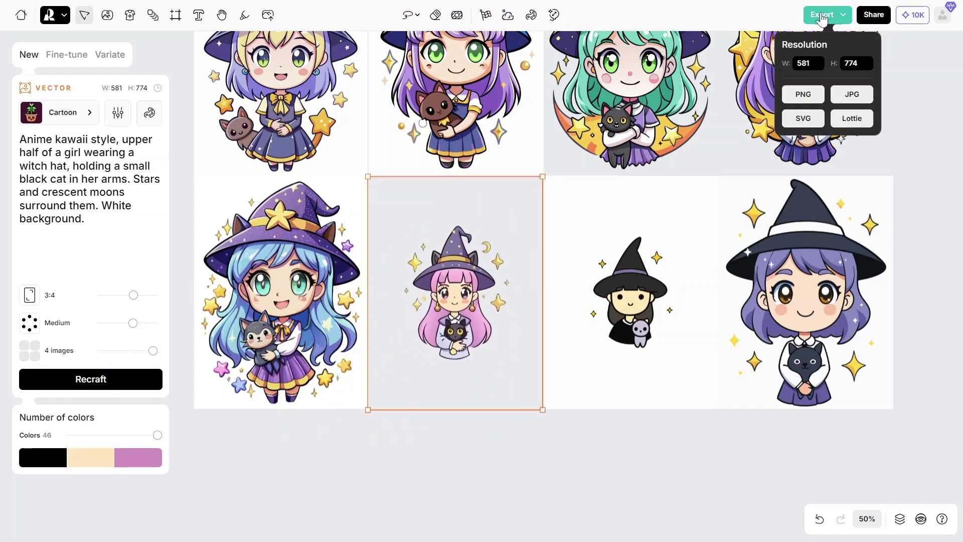
# Try very large export widths such as 100000 and 564454 for the pink-haired girl
pyautogui.write('1')
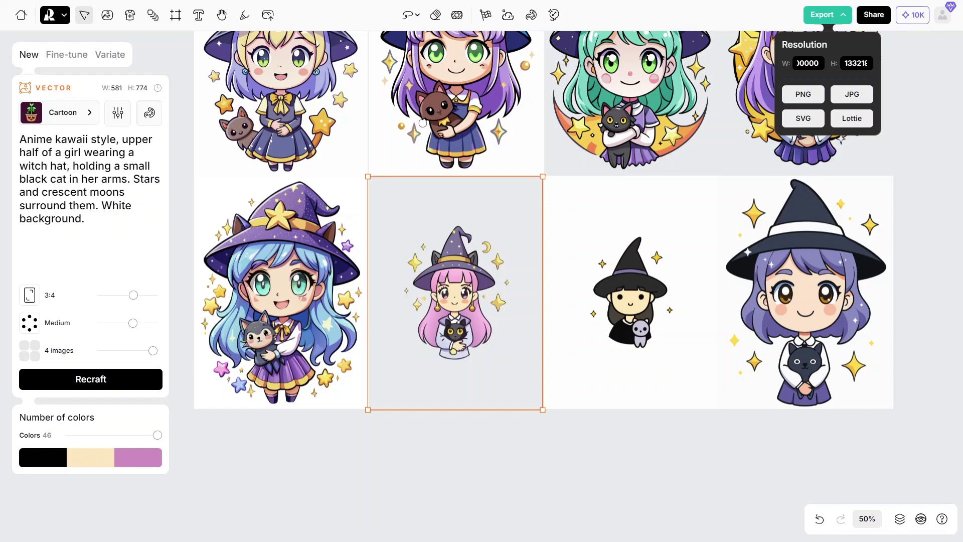
pyautogui.press('BackSpace')
pyautogui.press('BackSpace')
pyautogui.press('BackSpace')
pyautogui.press('BackSpace')
pyautogui.press('BackSpace')
pyautogui.press('BackSpace')
pyautogui.write('564454')
pyautogui.press('Tab')
pyautogui.write('727')
# Set the export width to 12000, export the pink-haired girl as PNG and deselect her
pyautogui.doubleClick(804, 62)
pyautogui.press('BackSpace')
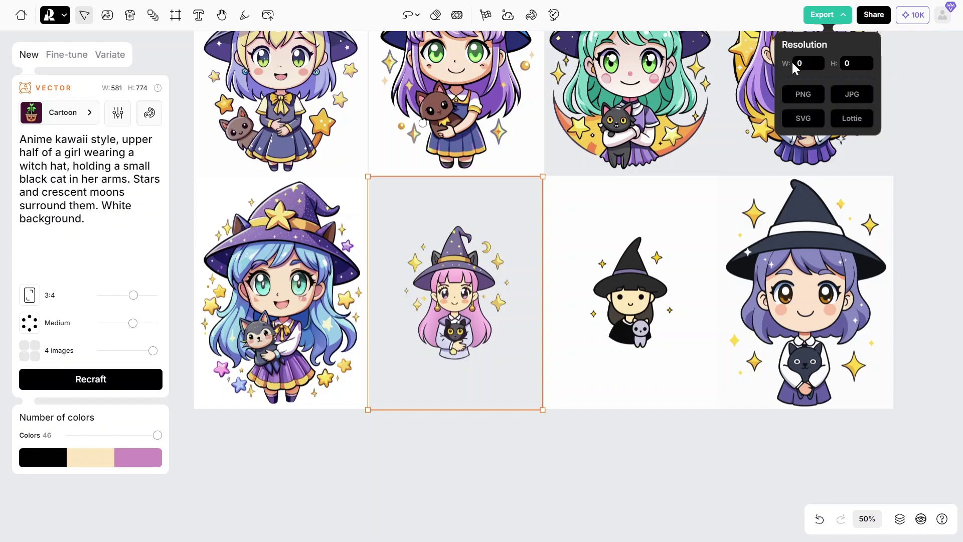
pyautogui.write('12000')
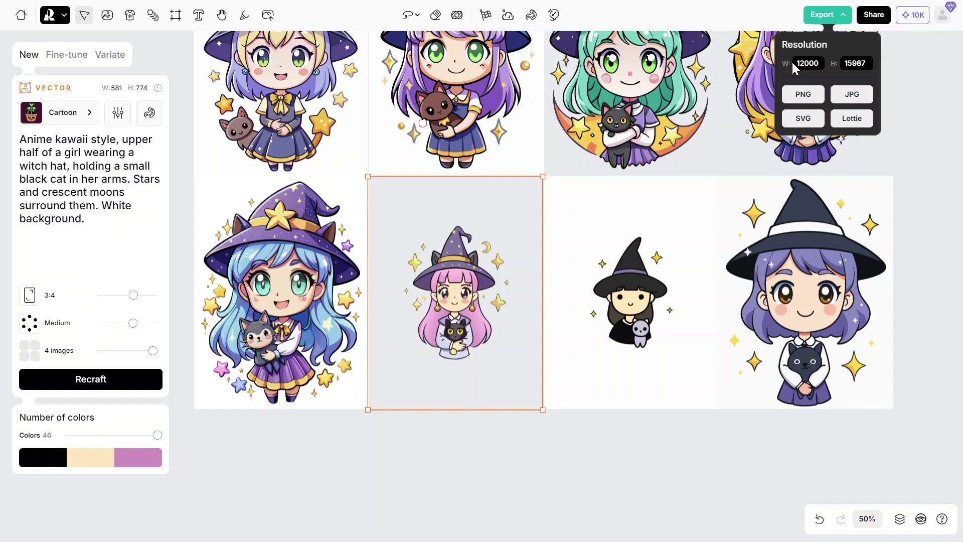
pyautogui.click(803, 95)
pyautogui.press('Escape')
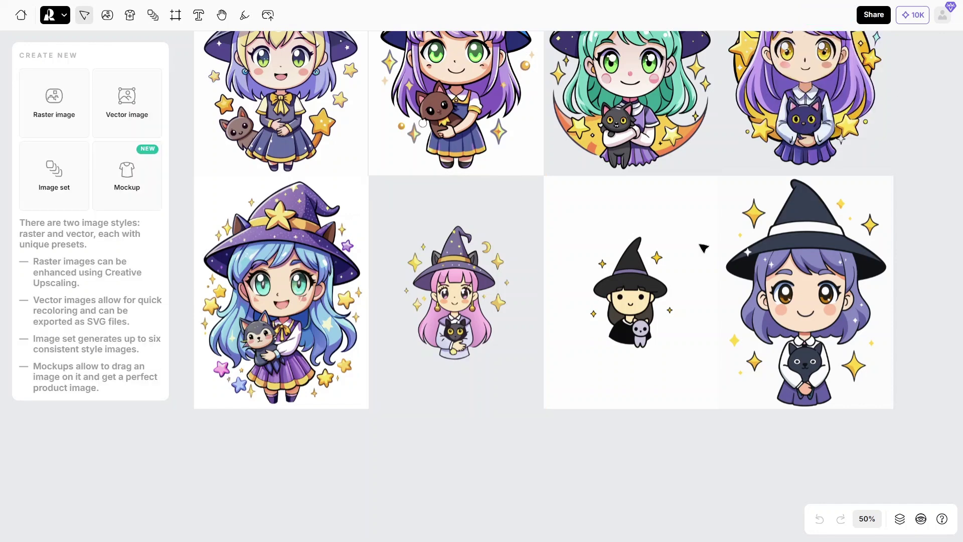